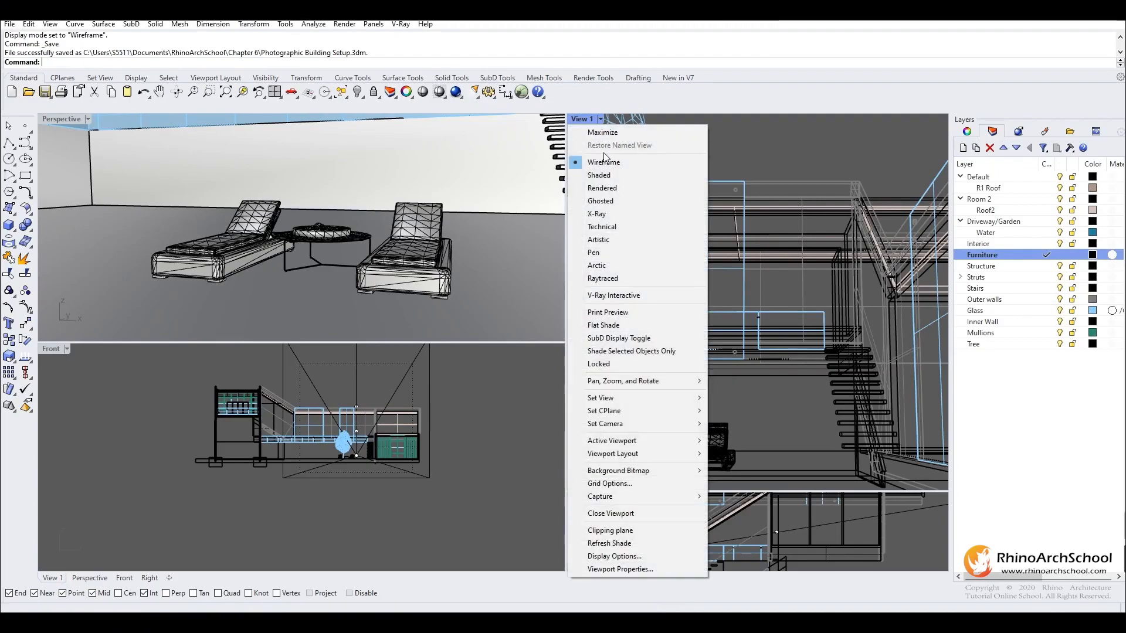
- Set the View 1 viewport to Rendered display and make the Glass layer current
{"action": "left_click", "coordinate": [618, 188]}
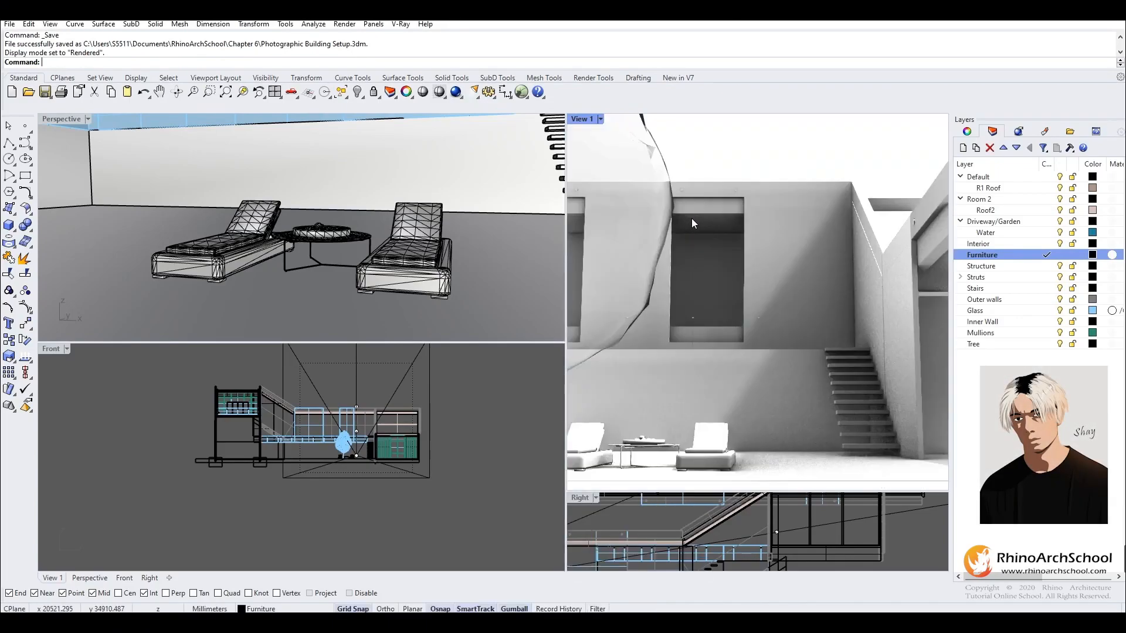
{"action": "scroll", "coordinate": [464, 240], "scroll_direction": "down", "scroll_amount": 8}
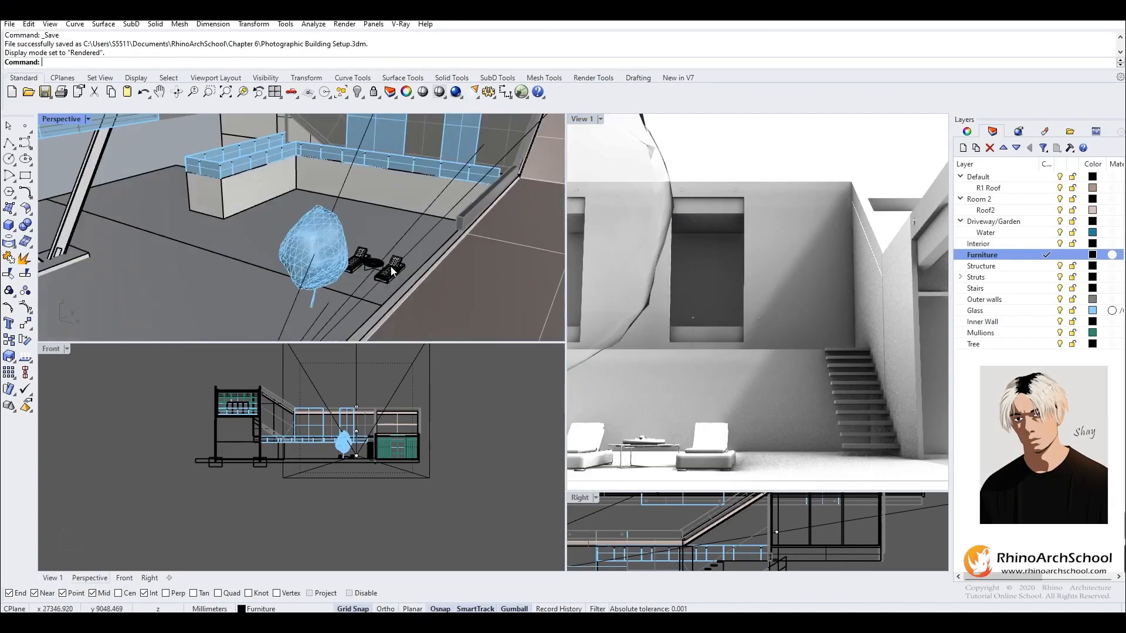
{"action": "left_click", "coordinate": [1048, 311]}
- Open the V-Ray Asset Editor, select the Glass_Window_Neutral material and show the library's Glass category
{"action": "left_click", "coordinate": [401, 24]}
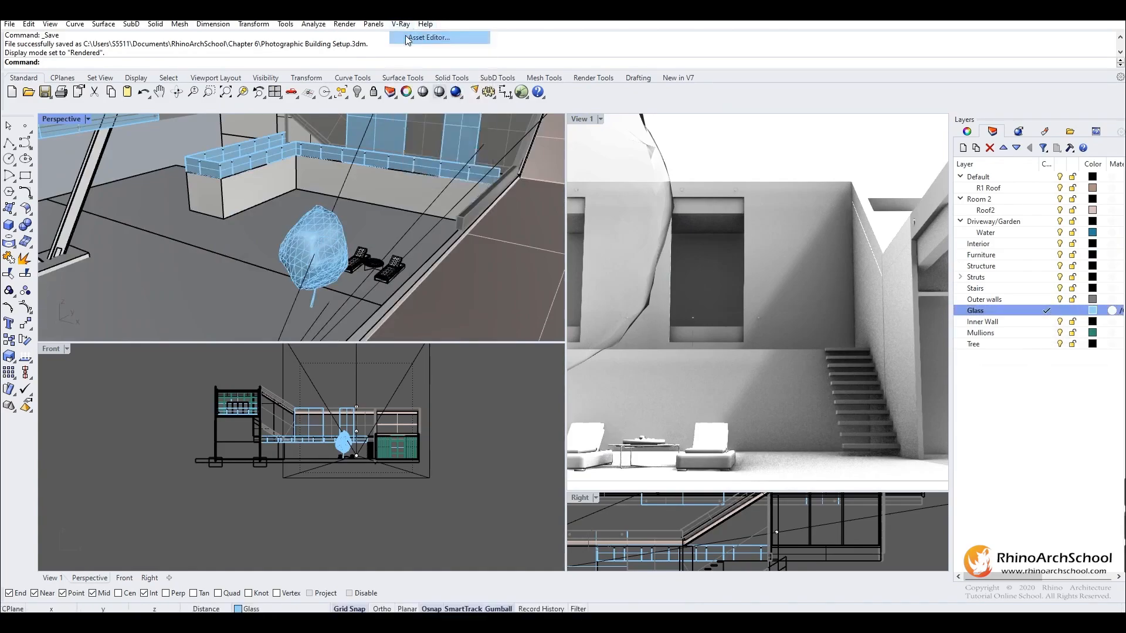
{"action": "left_click", "coordinate": [422, 37]}
{"action": "left_click", "coordinate": [61, 161]}
{"action": "left_click_drag", "start_coordinate": [113, 136], "coordinate": [453, 121]}
{"action": "left_click", "coordinate": [162, 199]}
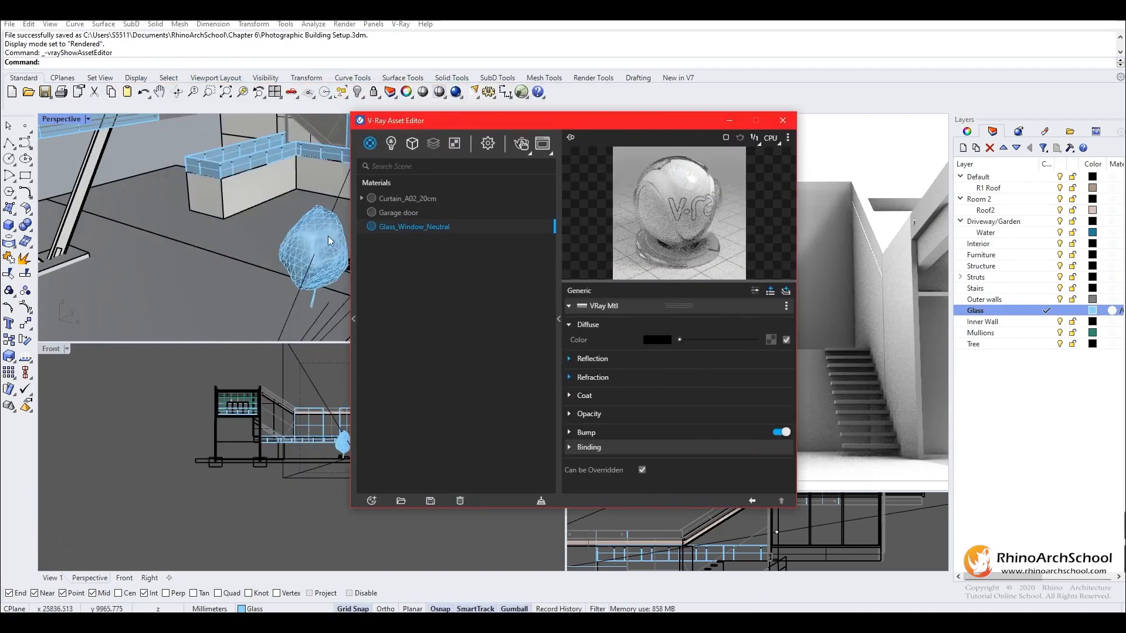
{"action": "left_click", "coordinate": [349, 273]}
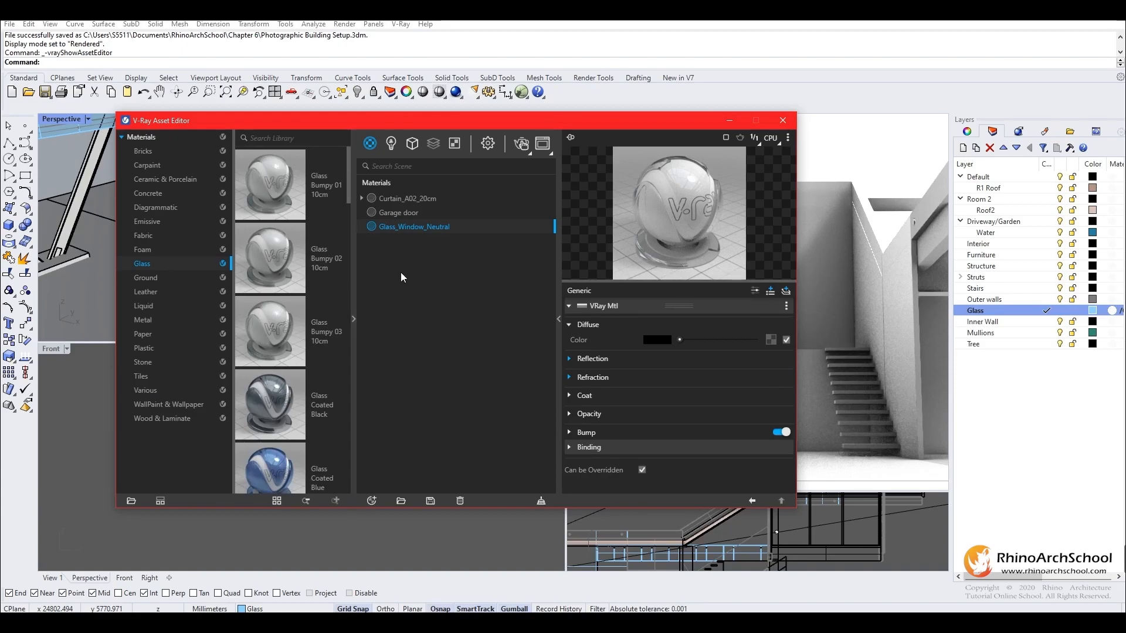
- Apply the Glass_Window_Neutral material to the Glass layer and close the asset editor
{"action": "right_click", "coordinate": [444, 227]}
{"action": "mouse_move", "coordinate": [473, 274]}
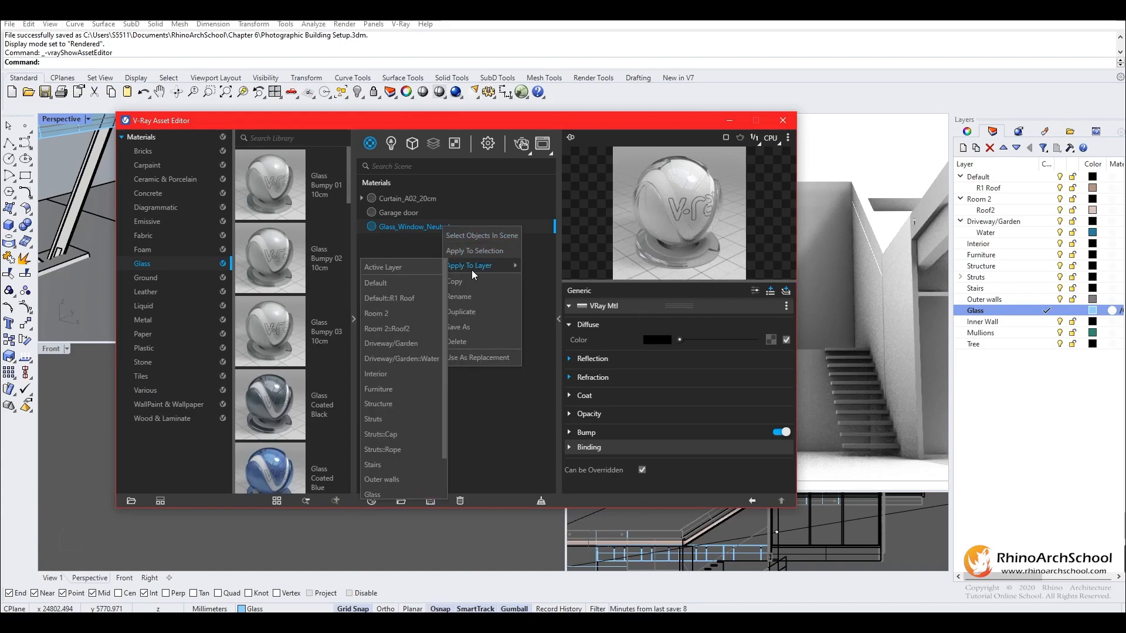
{"action": "scroll", "coordinate": [398, 410], "scroll_direction": "down", "scroll_amount": 3}
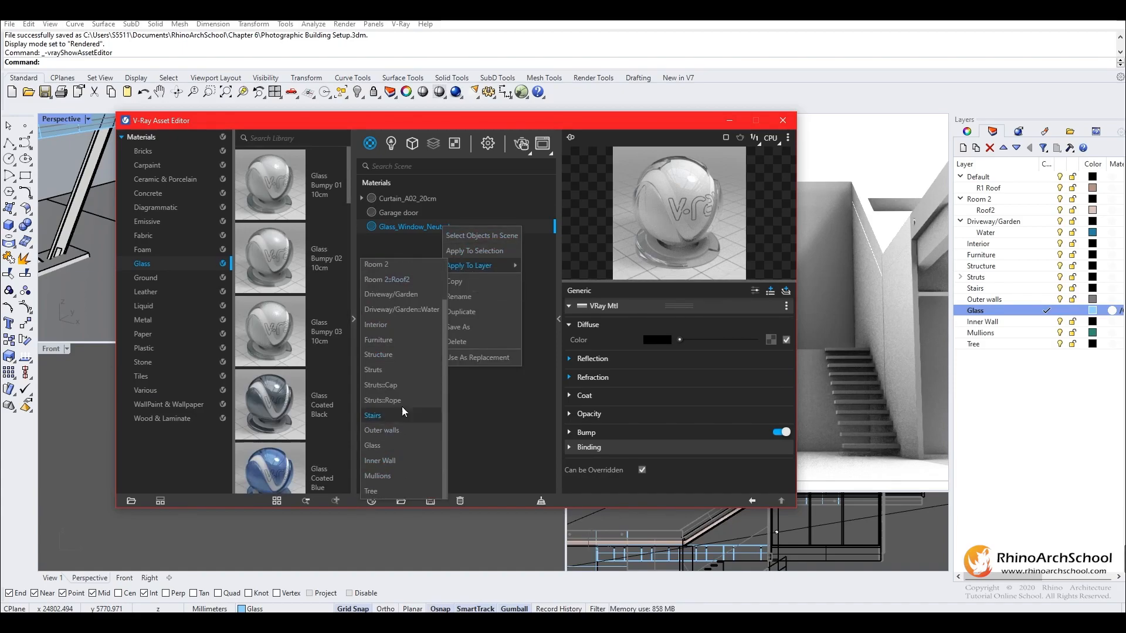
{"action": "scroll", "coordinate": [408, 357], "scroll_direction": "up", "scroll_amount": 3}
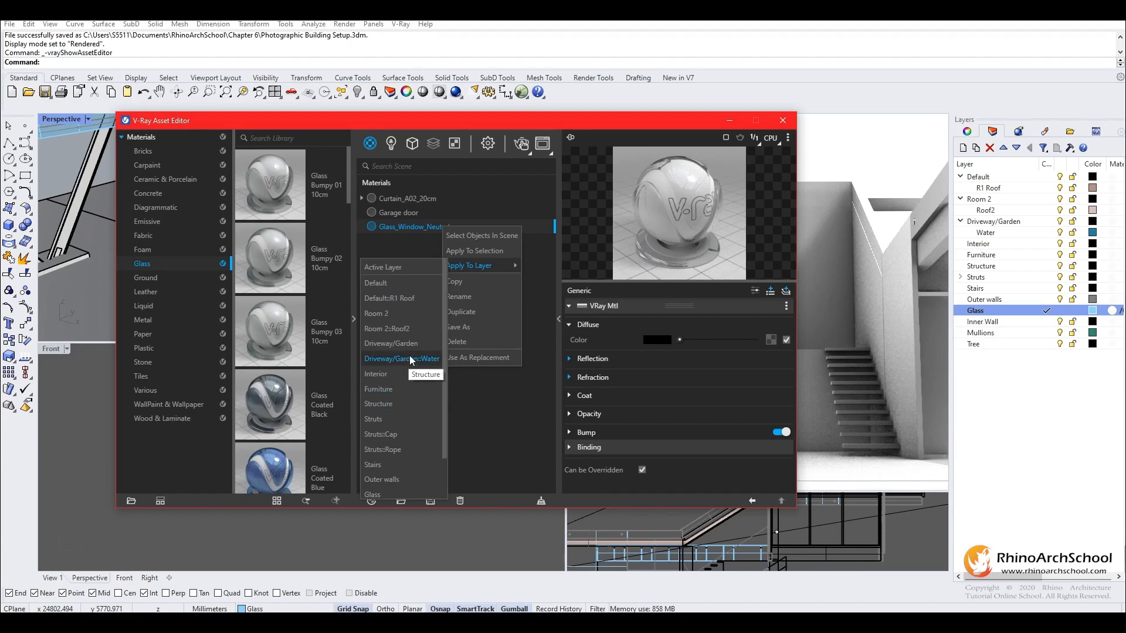
{"action": "scroll", "coordinate": [409, 355], "scroll_direction": "down", "scroll_amount": 3}
{"action": "left_click", "coordinate": [393, 444]}
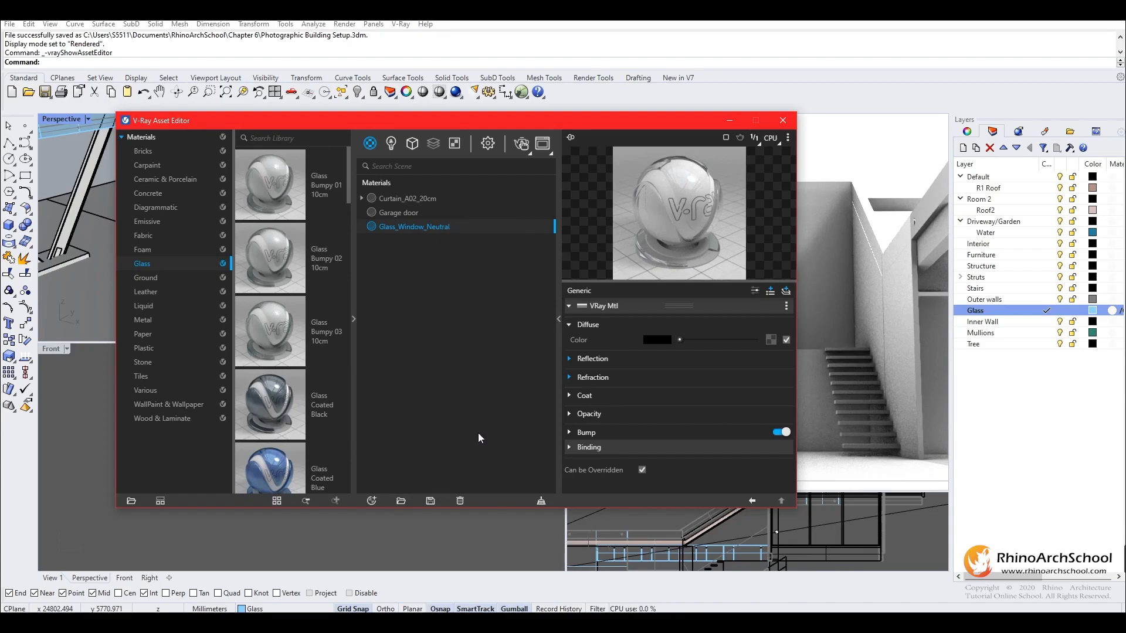
{"action": "left_click_drag", "start_coordinate": [589, 119], "coordinate": [322, 78]}
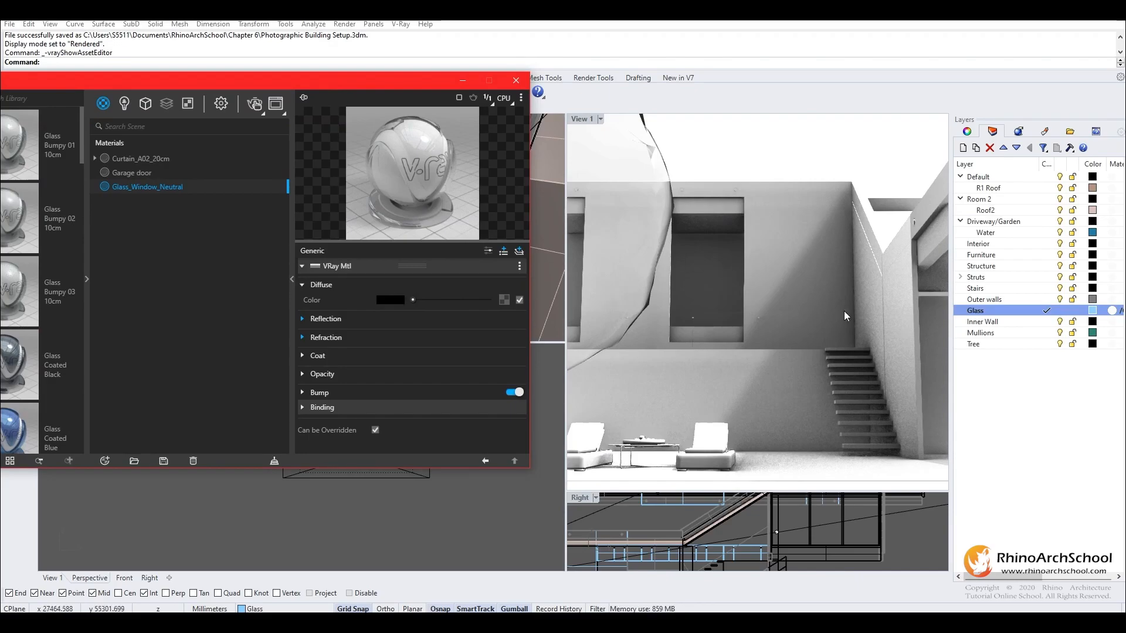
{"action": "left_click", "coordinate": [519, 84]}
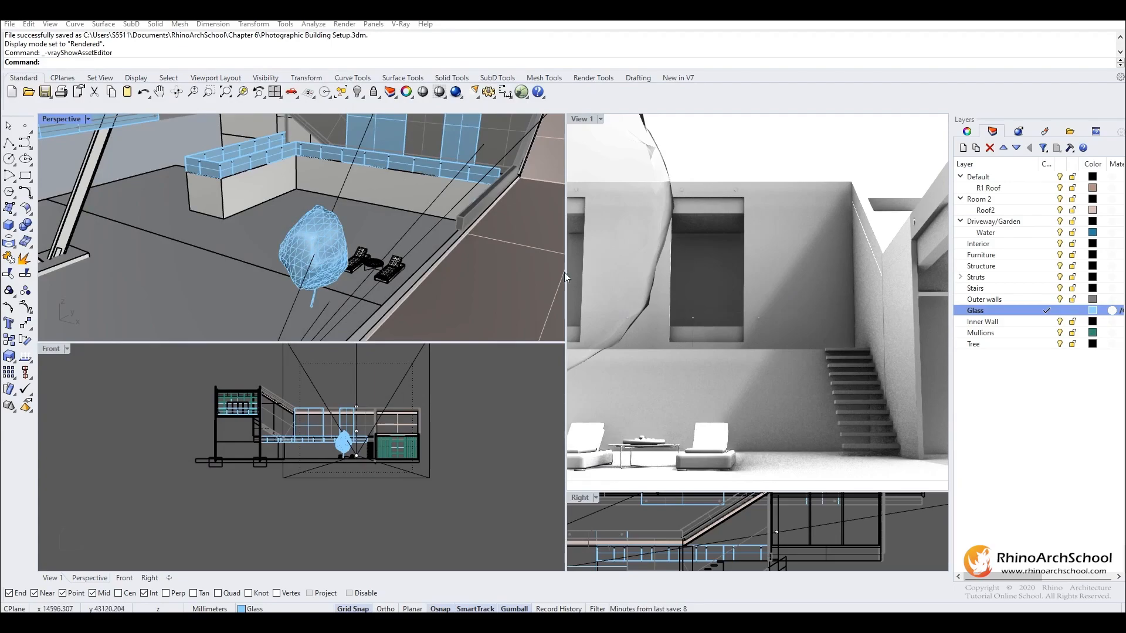
- Make the Furniture layer current and open the Chaos Cosmos browser
{"action": "scroll", "coordinate": [413, 235], "scroll_direction": "up", "scroll_amount": 3}
{"action": "right_click_drag", "start_coordinate": [413, 235], "coordinate": [309, 320], "text": "shift"}
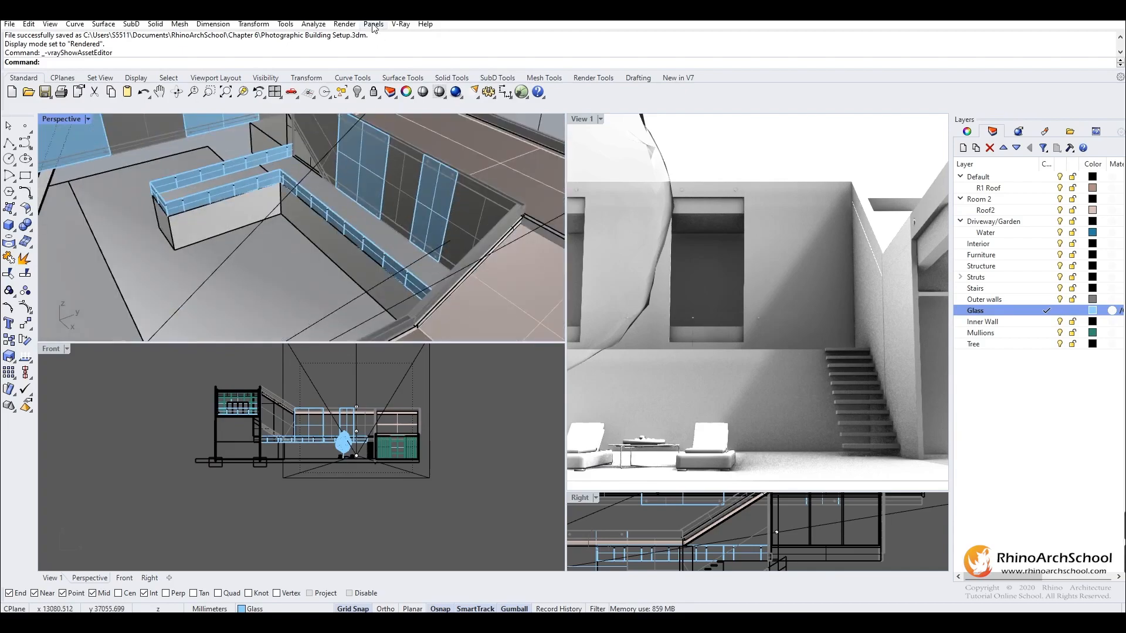
{"action": "left_click", "coordinate": [401, 24]}
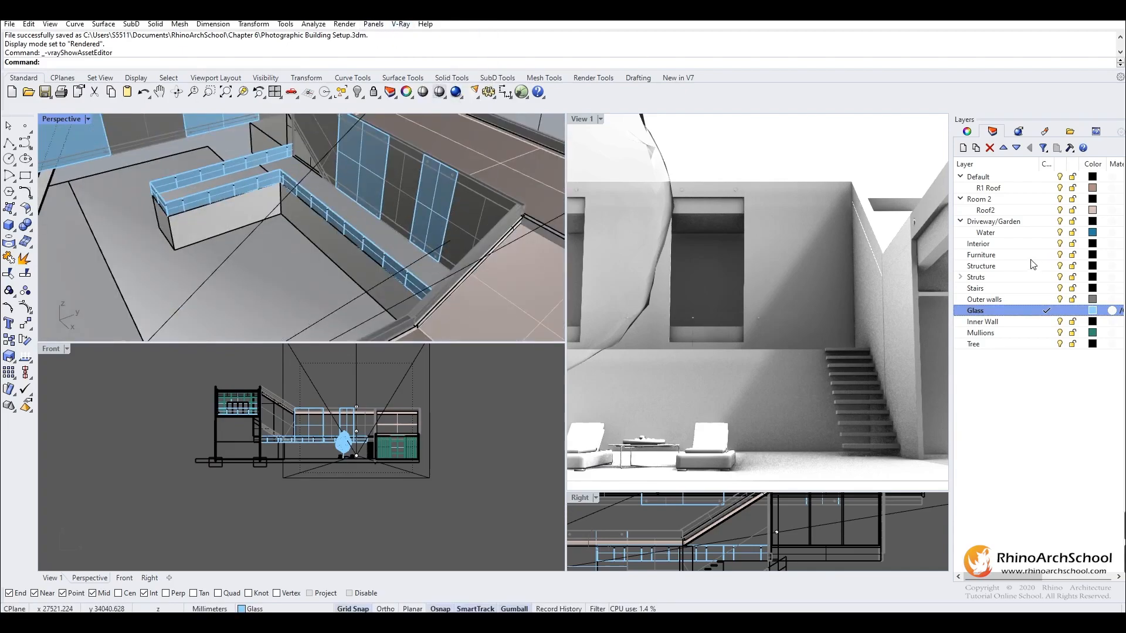
{"action": "left_click", "coordinate": [1046, 257]}
{"action": "left_click", "coordinate": [401, 24]}
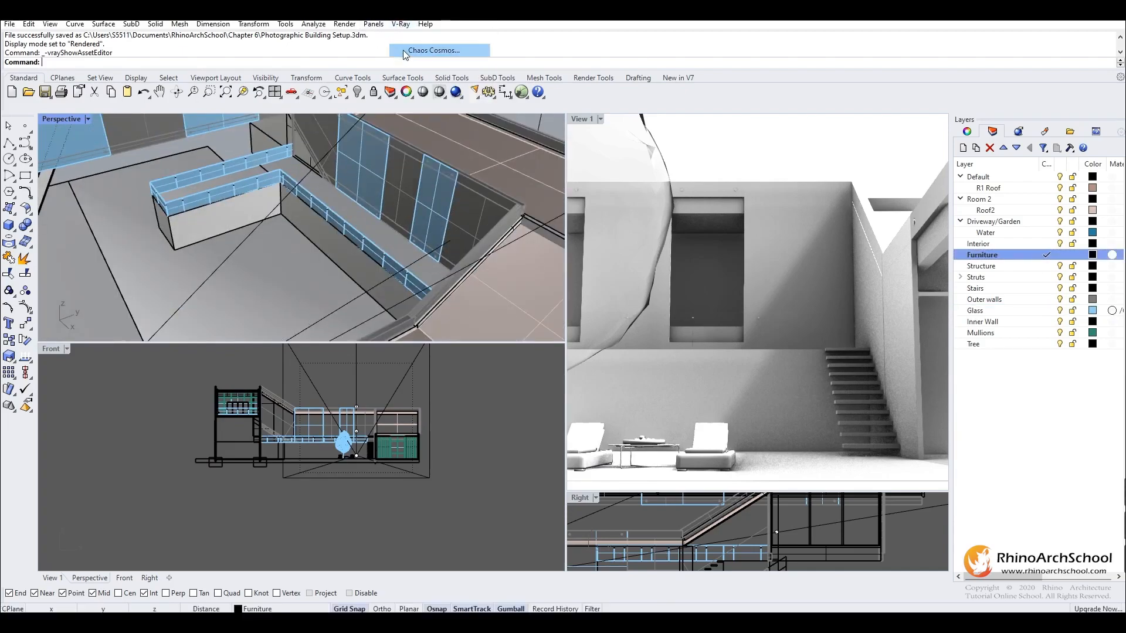
{"action": "left_click", "coordinate": [445, 49]}
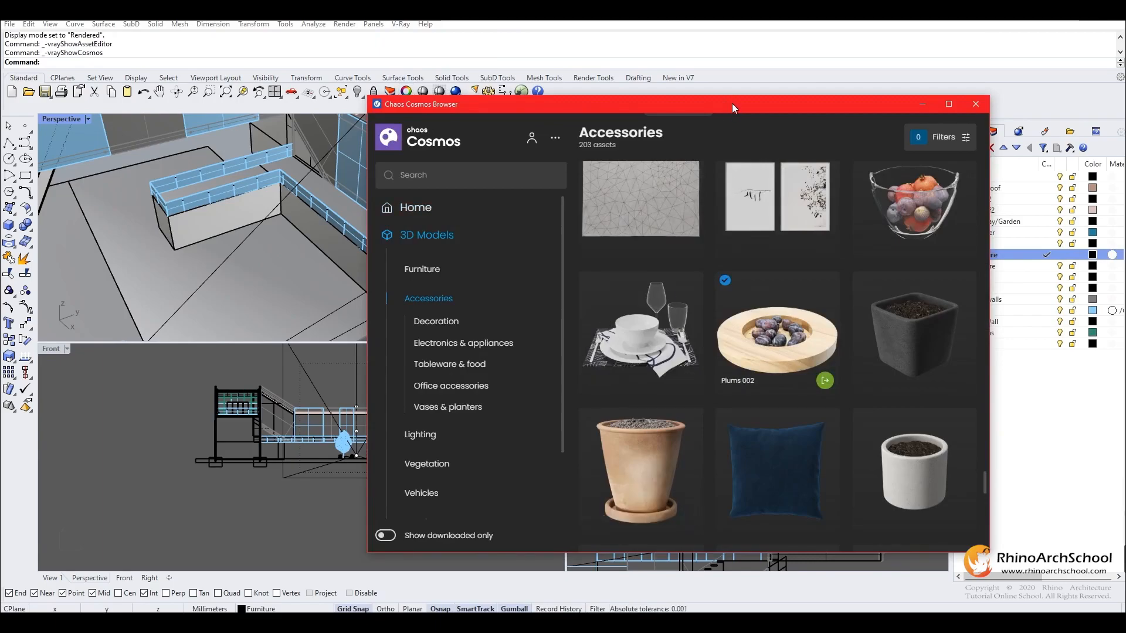
{"action": "left_click_drag", "start_coordinate": [735, 106], "coordinate": [713, 133]}
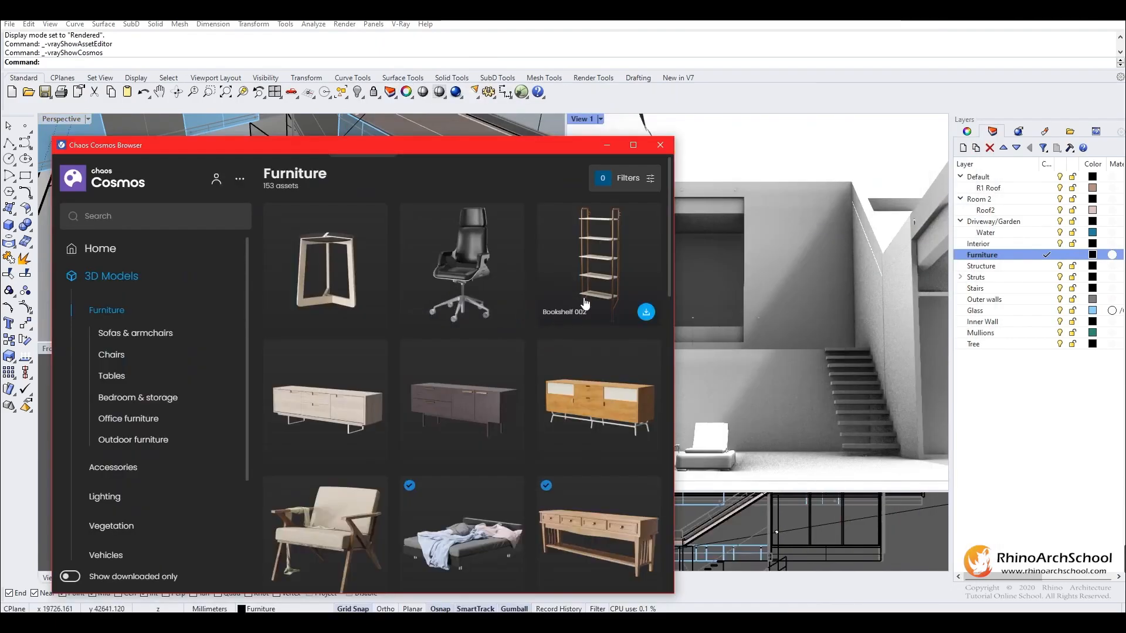
- Browse the Cosmos furniture models and import one from the Sofas & armchairs category
{"action": "scroll", "coordinate": [498, 361], "scroll_direction": "down", "scroll_amount": 10}
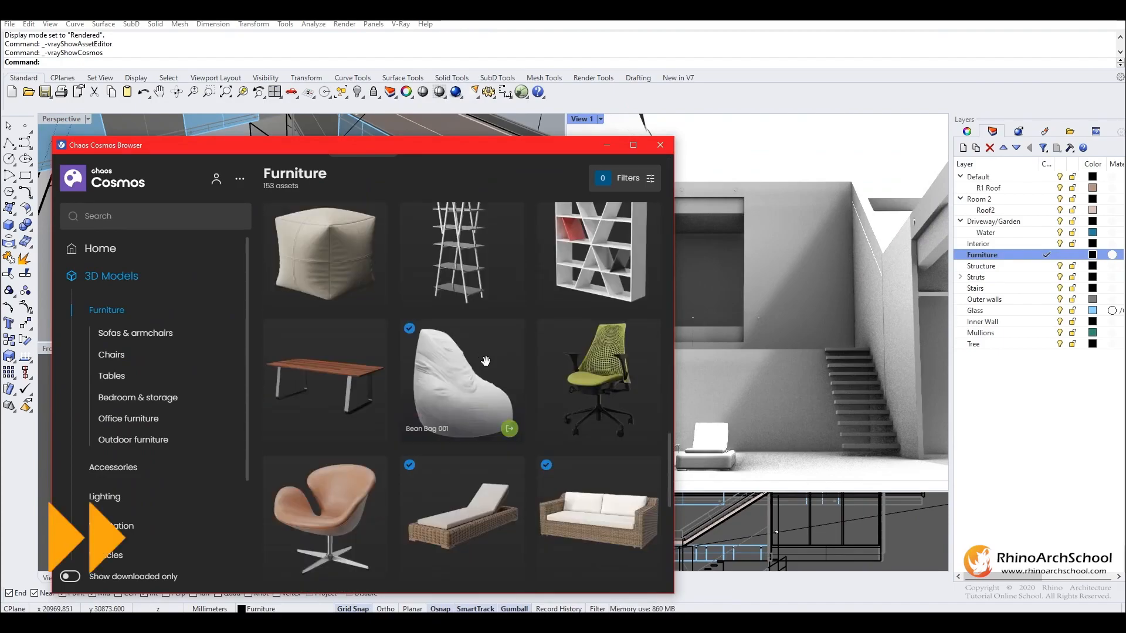
{"action": "left_click", "coordinate": [135, 333]}
{"action": "scroll", "coordinate": [498, 328], "scroll_direction": "down", "scroll_amount": 5}
{"action": "left_click", "coordinate": [510, 372]}
- Set the Perspective viewport to Ghosted display and bring the upper-floor room into view
{"action": "left_click", "coordinate": [88, 120]}
{"action": "left_click", "coordinate": [89, 205]}
{"action": "scroll", "coordinate": [352, 246], "scroll_direction": "up", "scroll_amount": 5}
- Try placing the imported seat in the upper-floor room and delete it
{"action": "left_click", "coordinate": [327, 253]}
{"action": "left_click_drag", "start_coordinate": [330, 237], "coordinate": [335, 256]}
{"action": "left_click", "coordinate": [336, 257]}
{"action": "key", "text": "Delete"}
- Import an armchair from Chaos Cosmos, place it in the upper-floor room and duplicate it
{"action": "scroll", "coordinate": [506, 399], "scroll_direction": "down", "scroll_amount": 5}
{"action": "left_click", "coordinate": [509, 410]}
{"action": "left_click", "coordinate": [459, 255]}
{"action": "left_click_drag", "start_coordinate": [459, 252], "coordinate": [308, 241]}
{"action": "key", "text": "ctrl+c"}
{"action": "key", "text": "ctrl+v"}
{"action": "type", "text": "1"}
- Import a bookshelf from the Bedroom & storage category and position it in the upper-floor room
{"action": "scroll", "coordinate": [252, 241], "scroll_direction": "up", "scroll_amount": 3}
{"action": "left_click", "coordinate": [134, 419]}
{"action": "left_click", "coordinate": [136, 397]}
{"action": "left_click", "coordinate": [509, 372]}
{"action": "left_click", "coordinate": [299, 260]}
{"action": "right_click_drag", "start_coordinate": [299, 259], "coordinate": [346, 240]}
{"action": "left_click", "coordinate": [332, 239]}
{"action": "left_click_drag", "start_coordinate": [364, 251], "coordinate": [411, 233]}
{"action": "left_click", "coordinate": [393, 232]}
{"action": "right_click_drag", "start_coordinate": [393, 232], "coordinate": [317, 235]}
- Import a framed picture from Chaos Cosmos and position it in the upper-floor room behind the window
{"action": "left_click", "coordinate": [400, 24]}
{"action": "scroll", "coordinate": [472, 322], "scroll_direction": "down", "scroll_amount": 5}
{"action": "left_click", "coordinate": [509, 372]}
{"action": "left_click", "coordinate": [396, 204]}
{"action": "right_click_drag", "start_coordinate": [396, 204], "coordinate": [352, 223]}
{"action": "left_click", "coordinate": [357, 215]}
{"action": "left_click_drag", "start_coordinate": [377, 247], "coordinate": [329, 234]}
{"action": "right_click_drag", "start_coordinate": [328, 235], "coordinate": [307, 158]}
{"action": "left_click", "coordinate": [302, 158]}
{"action": "left_click_drag", "start_coordinate": [274, 134], "coordinate": [274, 117]}
- Check the picture in a V-Ray Interactive preview of View 1, lower it slightly and return to Rendered display
{"action": "left_click", "coordinate": [601, 119]}
{"action": "scroll", "coordinate": [305, 223], "scroll_direction": "down", "scroll_amount": 5}
{"action": "right_click_drag", "start_coordinate": [305, 223], "coordinate": [351, 247]}
{"action": "left_click", "coordinate": [600, 119]}
{"action": "left_click", "coordinate": [807, 37]}
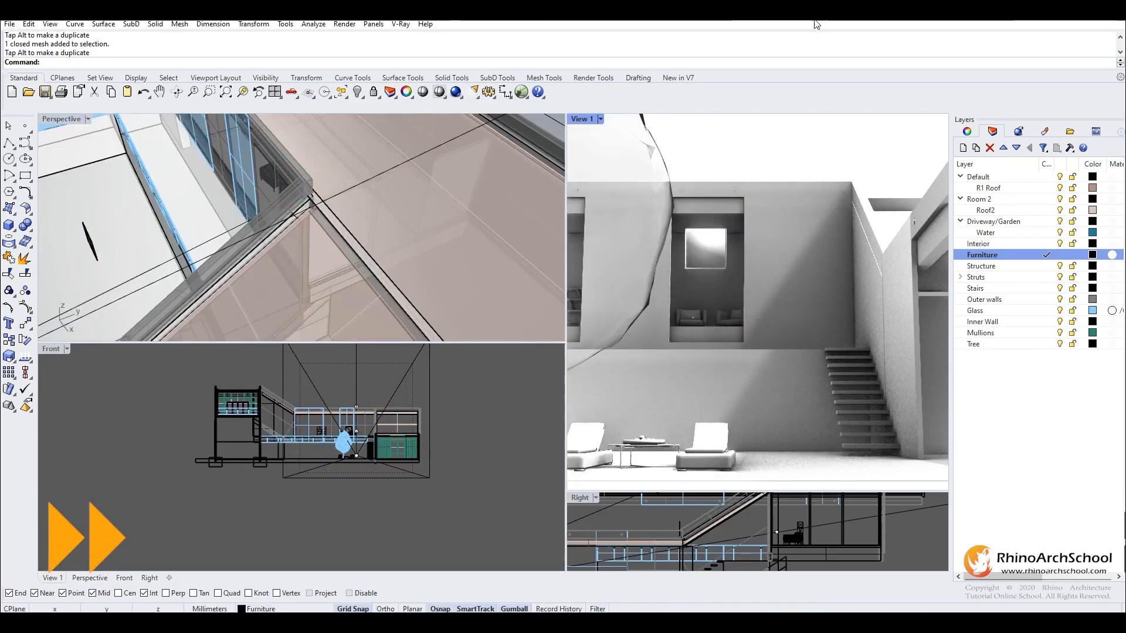
{"action": "left_click", "coordinate": [601, 119]}
{"action": "left_click", "coordinate": [613, 296]}
{"action": "left_click", "coordinate": [717, 256]}
{"action": "left_click_drag", "start_coordinate": [706, 202], "coordinate": [706, 208]}
{"action": "left_click", "coordinate": [601, 119]}
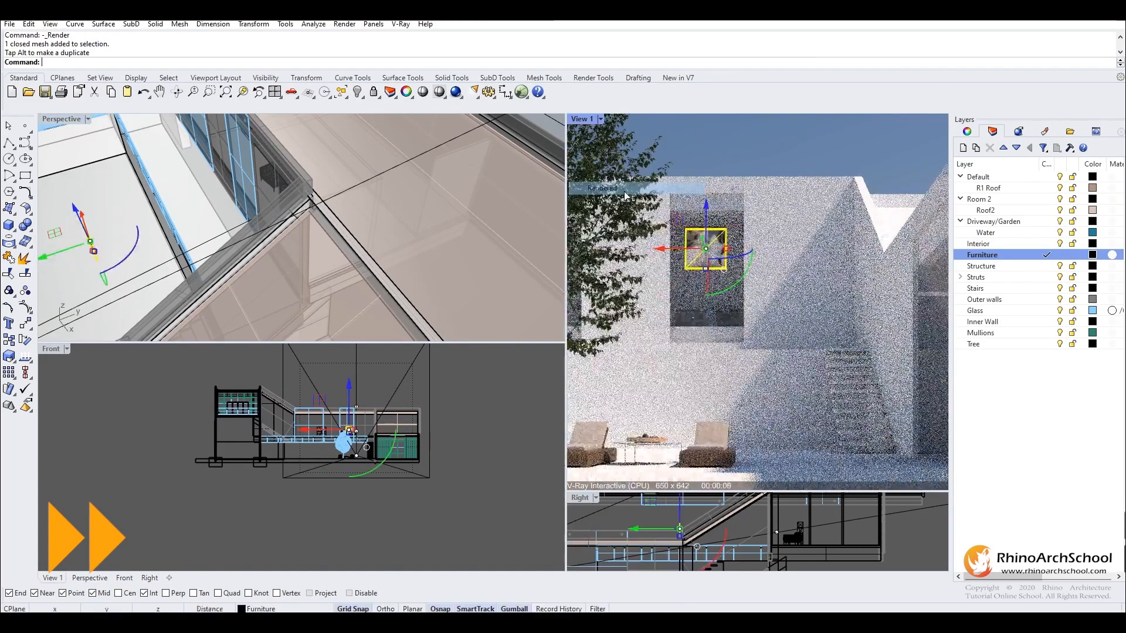
{"action": "left_click", "coordinate": [614, 188]}
- Reposition the picture on the upper-floor rear wall, lower and closer to the stair side
{"action": "right_click_drag", "start_coordinate": [305, 235], "coordinate": [352, 205]}
{"action": "left_click_drag", "start_coordinate": [398, 215], "coordinate": [396, 213]}
{"action": "right_click_drag", "start_coordinate": [397, 217], "coordinate": [235, 229]}
{"action": "left_click", "coordinate": [198, 214]}
{"action": "left_click_drag", "start_coordinate": [167, 248], "coordinate": [158, 248]}
{"action": "left_click", "coordinate": [219, 239]}
{"action": "right_click_drag", "start_coordinate": [199, 234], "coordinate": [256, 234]}
{"action": "scroll", "coordinate": [305, 235], "scroll_direction": "down", "scroll_amount": 5}
{"action": "right_click_drag", "start_coordinate": [352, 223], "coordinate": [403, 244]}
- Import a table from the Chaos Cosmos furniture models and position it in the room behind the large glass pane
{"action": "left_click", "coordinate": [401, 24]}
{"action": "left_click", "coordinate": [118, 322]}
{"action": "left_click", "coordinate": [289, 277]}
{"action": "left_click", "coordinate": [329, 227]}
{"action": "right_click_drag", "start_coordinate": [305, 234], "coordinate": [352, 246]}
{"action": "key", "text": "ctrl+z"}
{"action": "left_click", "coordinate": [351, 258]}
{"action": "left_click_drag", "start_coordinate": [352, 234], "coordinate": [328, 223]}
{"action": "right_click_drag", "start_coordinate": [329, 223], "coordinate": [358, 194]}
{"action": "left_click_drag", "start_coordinate": [359, 182], "coordinate": [361, 167]}
{"action": "left_click", "coordinate": [235, 223]}
{"action": "right_click_drag", "start_coordinate": [328, 200], "coordinate": [413, 258]}
- Preview the furnished scene in View 1 with V-Ray Interactive and switch the viewport to Shaded display
{"action": "left_click", "coordinate": [601, 119]}
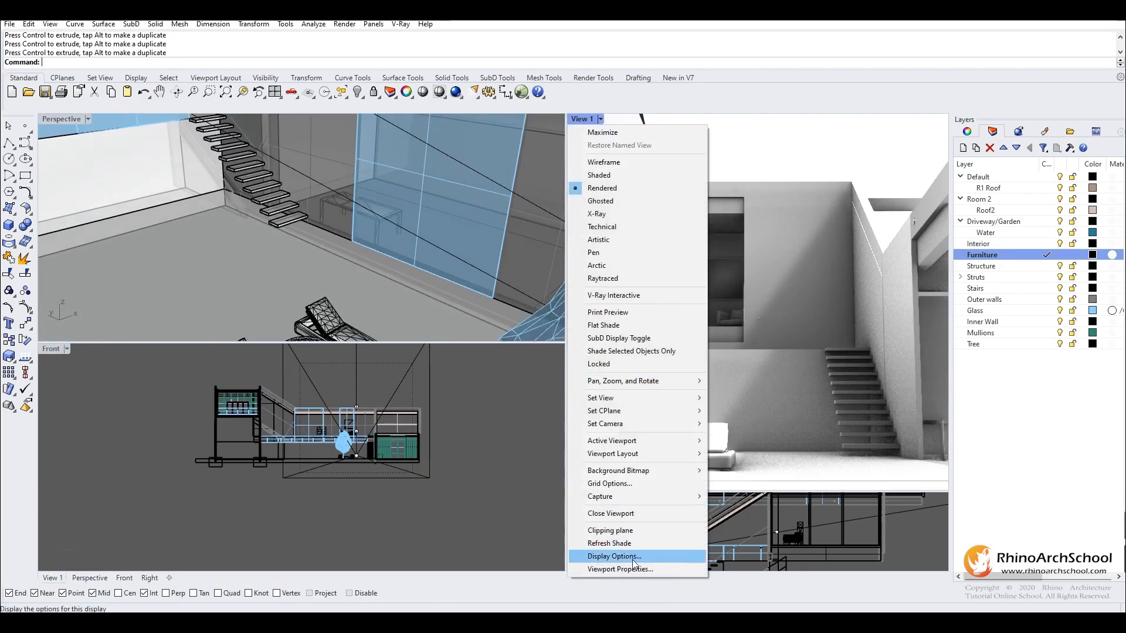
{"action": "left_click", "coordinate": [628, 296]}
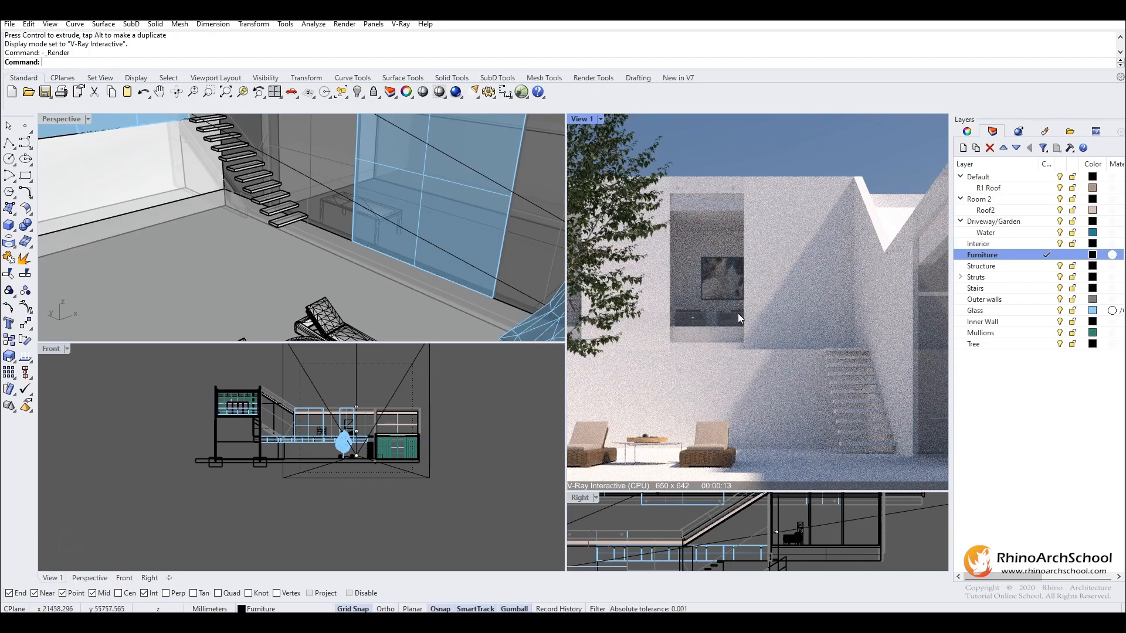
{"action": "left_click", "coordinate": [600, 119]}
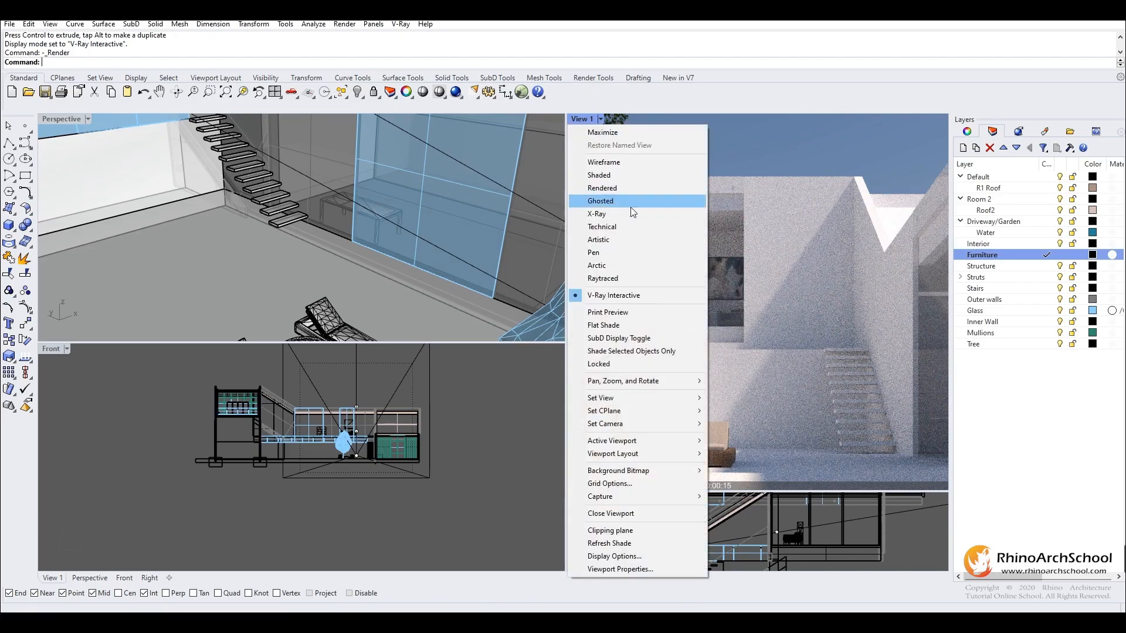
{"action": "left_click", "coordinate": [630, 175]}
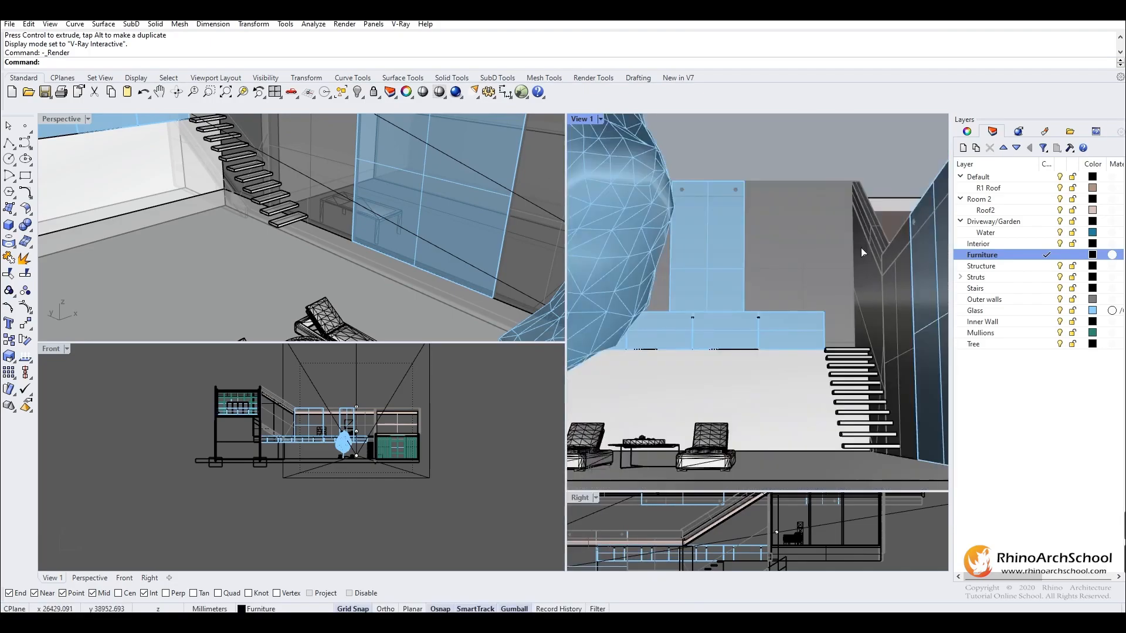
- Create a new layer named Light and make it current
{"action": "left_click", "coordinate": [963, 147]}
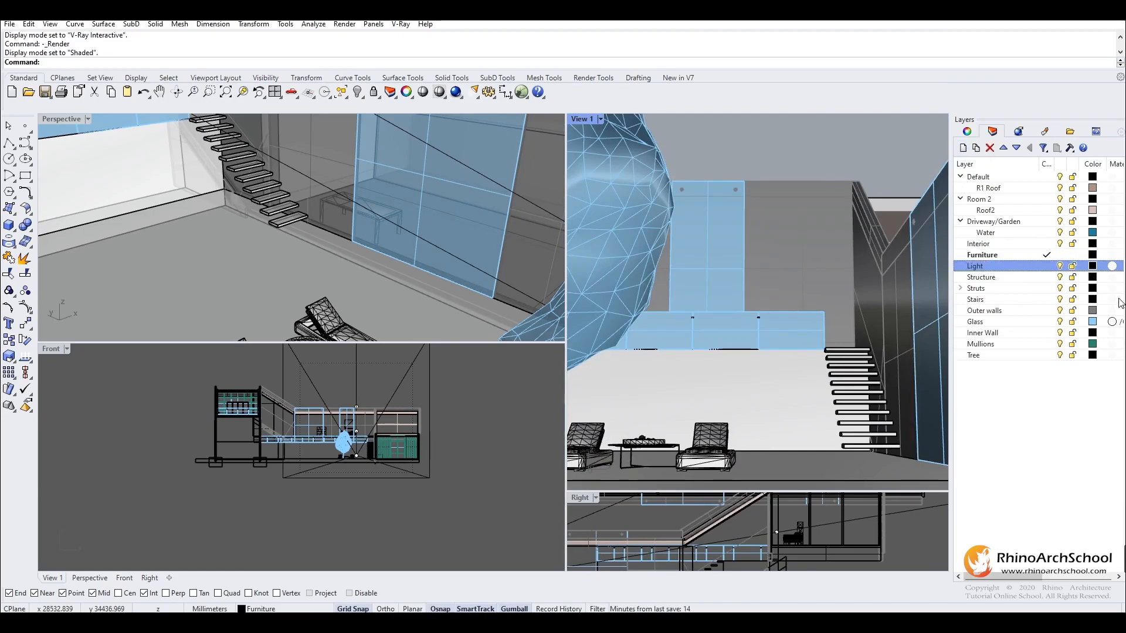
{"action": "right_click_drag", "start_coordinate": [358, 257], "coordinate": [452, 126]}
{"action": "right_click_drag", "start_coordinate": [306, 168], "coordinate": [346, 196]}
- Start a V-Ray Spot Light with its base on the upper floor beside the window, radius about 210 mm, with object snaps disabled
{"action": "left_click", "coordinate": [405, 25]}
{"action": "mouse_move", "coordinate": [446, 118]}
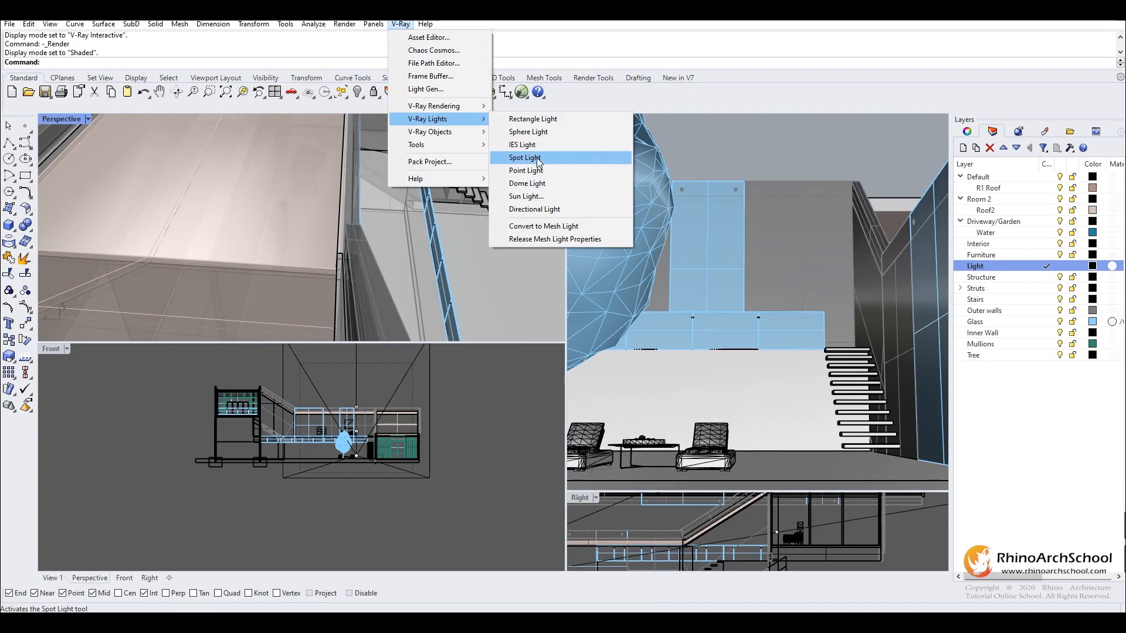
{"action": "left_click", "coordinate": [537, 157]}
{"action": "right_click_drag", "start_coordinate": [329, 172], "coordinate": [299, 171]}
{"action": "scroll", "coordinate": [407, 223], "scroll_direction": "up", "scroll_amount": 2}
{"action": "right_click_drag", "start_coordinate": [407, 223], "coordinate": [196, 232]}
{"action": "scroll", "coordinate": [320, 249], "scroll_direction": "up", "scroll_amount": 3}
{"action": "scroll", "coordinate": [196, 232], "scroll_direction": "up", "scroll_amount": 4}
{"action": "left_click", "coordinate": [210, 252]}
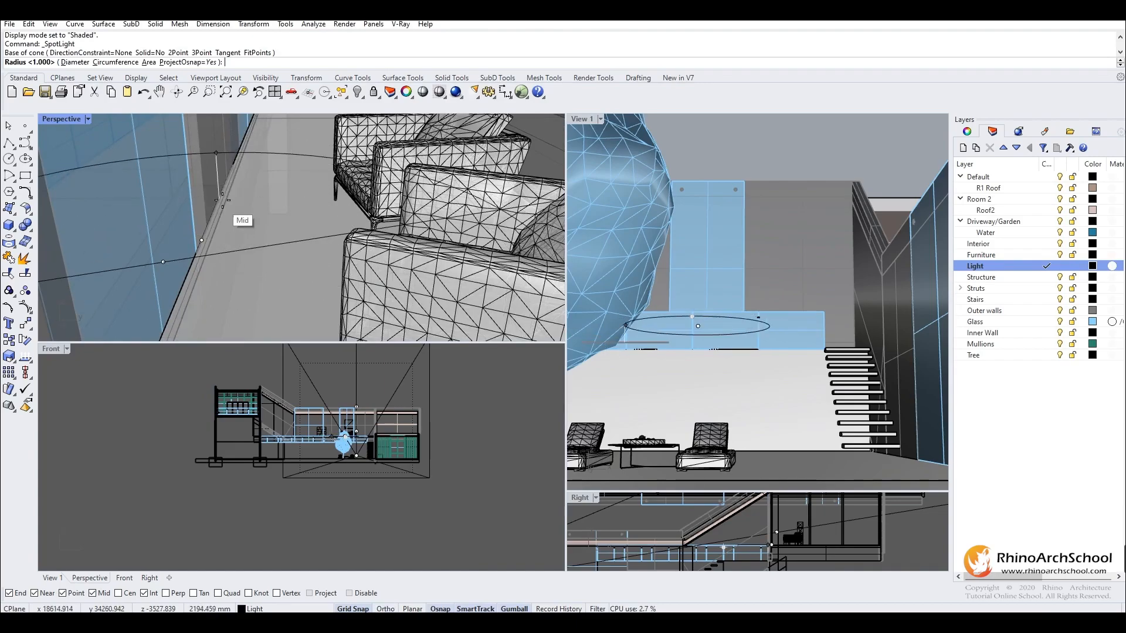
{"action": "left_click", "coordinate": [451, 609]}
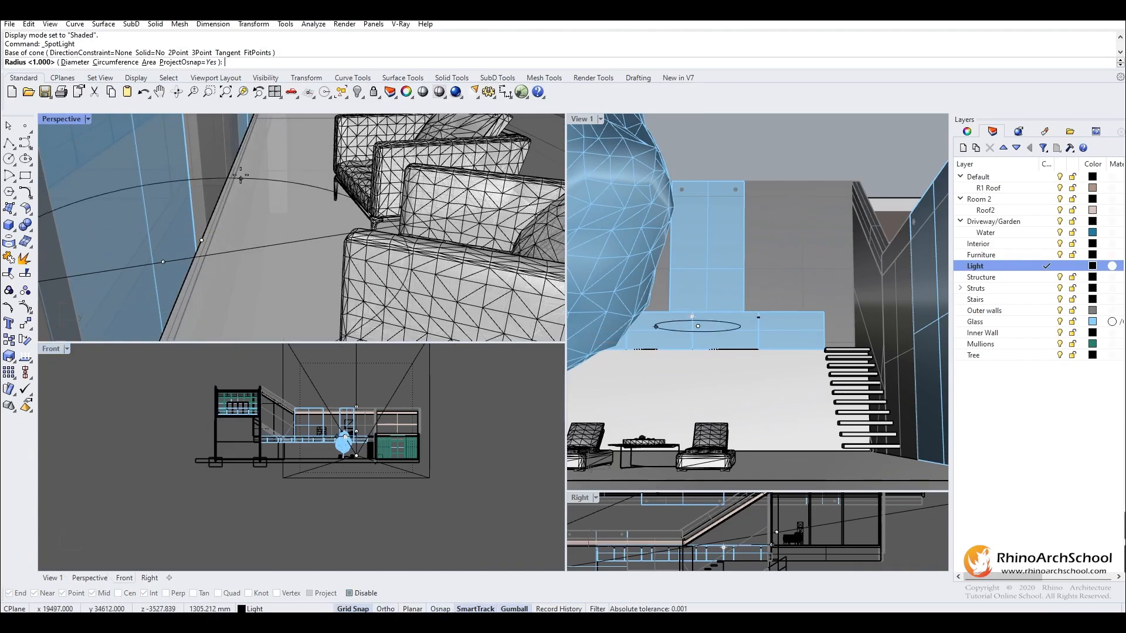
{"action": "left_click", "coordinate": [231, 231]}
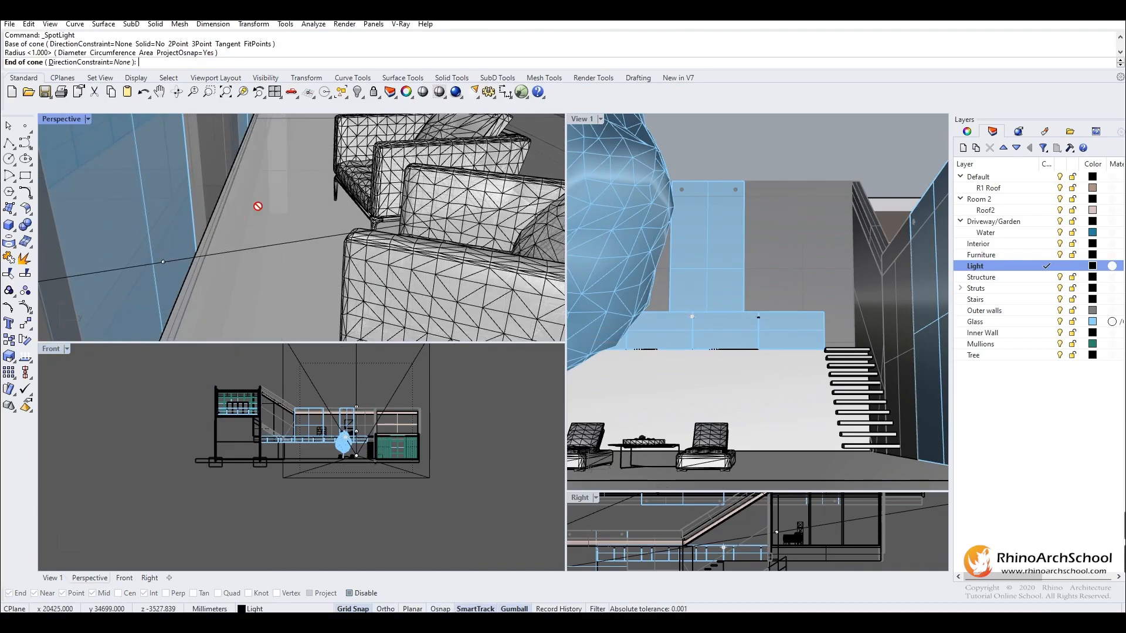
- Re-enable object snaps and set the end of the spotlight cone about 3078 mm straight above its base
{"action": "left_click", "coordinate": [440, 609]}
{"action": "right_click_drag", "start_coordinate": [258, 249], "coordinate": [292, 207]}
{"action": "key", "text": "shift"}
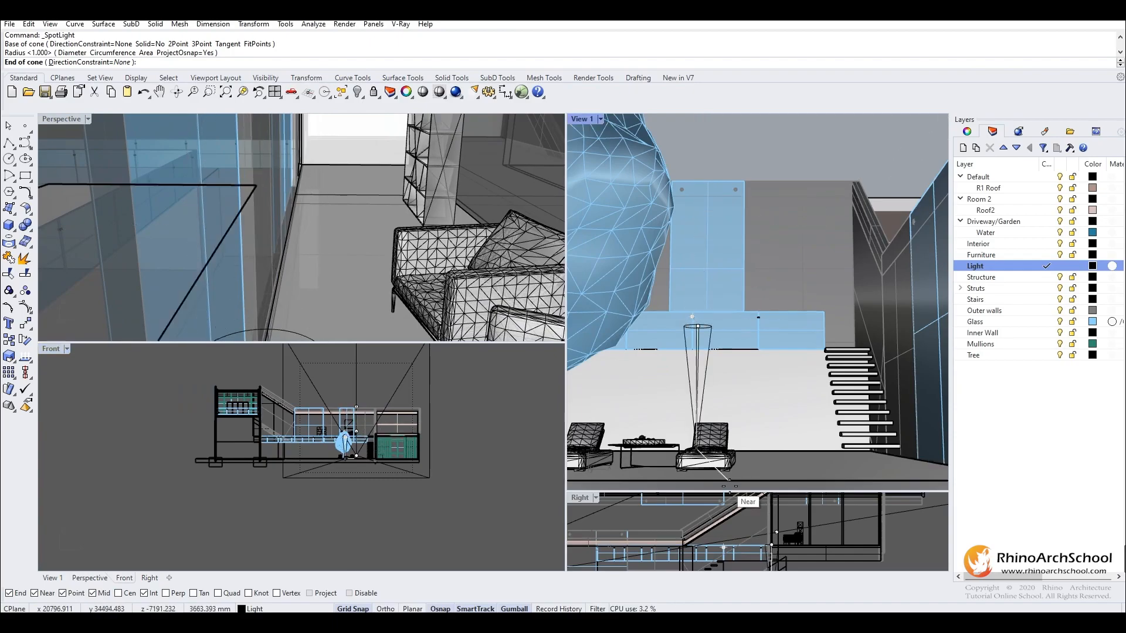
{"action": "scroll", "coordinate": [785, 545], "scroll_direction": "down", "scroll_amount": 2}
{"action": "scroll", "coordinate": [785, 535], "scroll_direction": "up", "scroll_amount": 3}
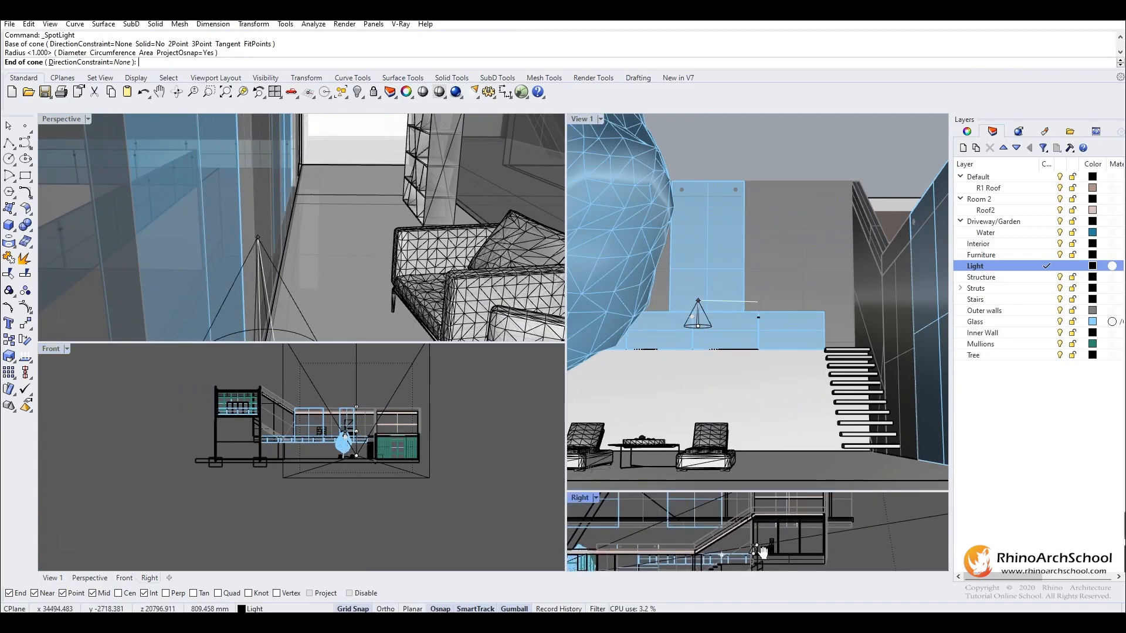
{"action": "scroll", "coordinate": [755, 515], "scroll_direction": "up", "scroll_amount": 3}
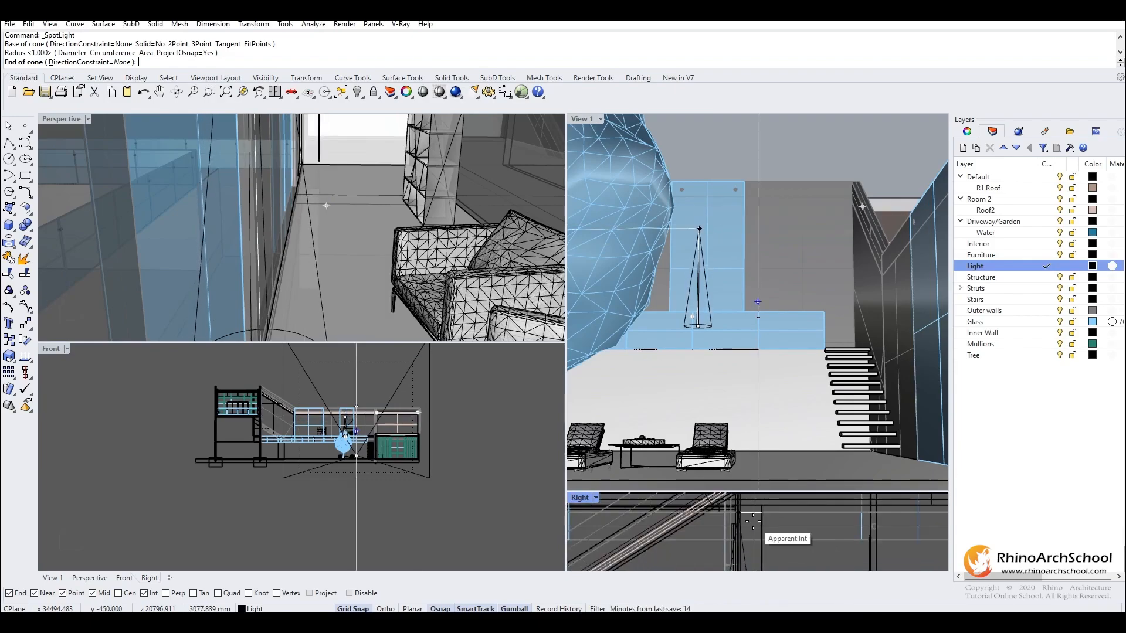
{"action": "left_click", "coordinate": [754, 521]}
- Select the spotlight and adjust its height between the upper room's floor and ceiling
{"action": "left_click", "coordinate": [308, 227]}
{"action": "right_click", "coordinate": [280, 221]}
{"action": "right_click_drag", "start_coordinate": [280, 220], "coordinate": [329, 200]}
{"action": "scroll", "coordinate": [332, 258], "scroll_direction": "down", "scroll_amount": 5}
{"action": "left_click_drag", "start_coordinate": [323, 194], "coordinate": [323, 180]}
{"action": "right_click_drag", "start_coordinate": [324, 180], "coordinate": [379, 181]}
{"action": "scroll", "coordinate": [334, 166], "scroll_direction": "up", "scroll_amount": 5}
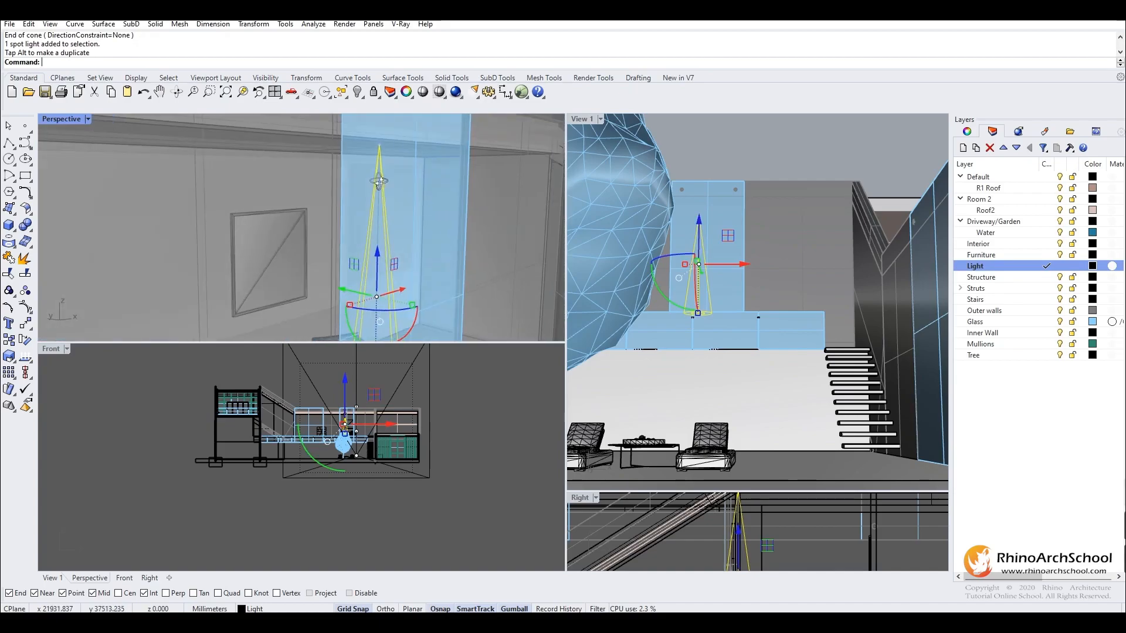
{"action": "left_click_drag", "start_coordinate": [377, 253], "coordinate": [376, 259]}
- Move the spotlight into the upper-floor room and sideways past the picture toward the stair side
{"action": "left_click", "coordinate": [87, 119]}
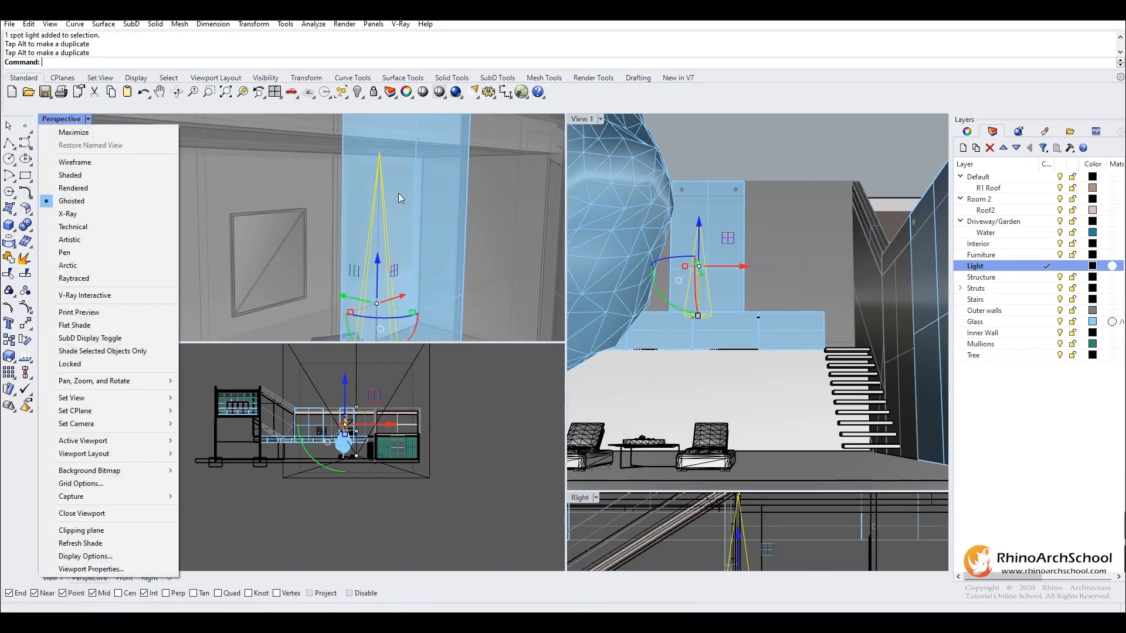
{"action": "right_click_drag", "start_coordinate": [437, 180], "coordinate": [253, 267]}
{"action": "scroll", "coordinate": [360, 173], "scroll_direction": "down", "scroll_amount": 5}
{"action": "left_click_drag", "start_coordinate": [298, 258], "coordinate": [338, 247]}
{"action": "right_click_drag", "start_coordinate": [339, 246], "coordinate": [421, 192]}
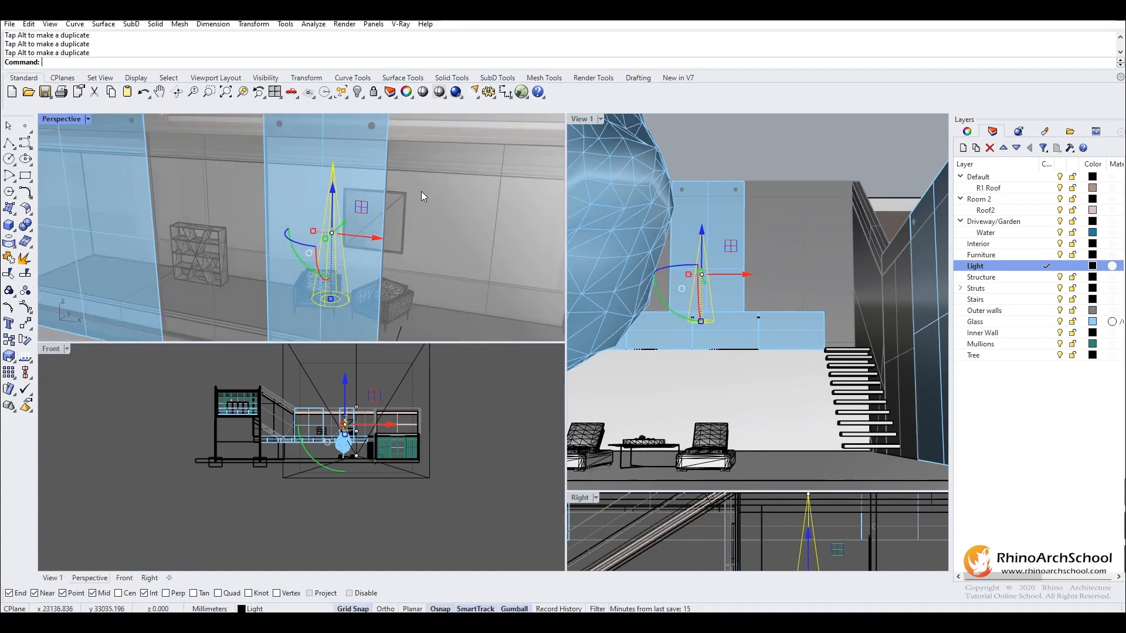
{"action": "left_click_drag", "start_coordinate": [366, 238], "coordinate": [421, 236]}
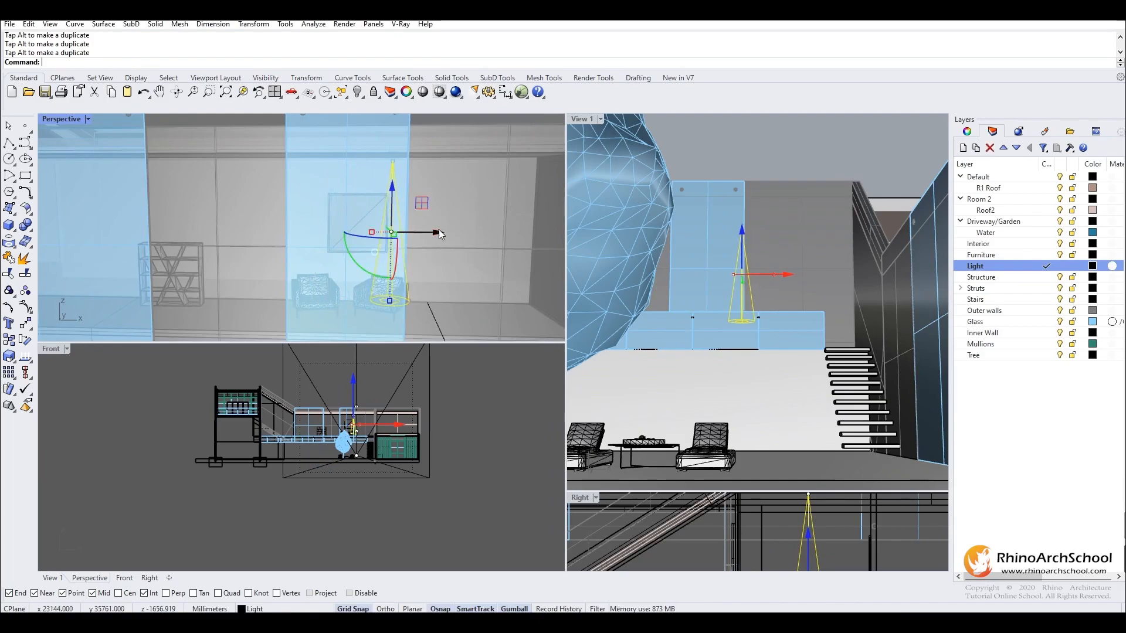
- Reposition the spotlight inside the upper-floor room, adjusting its depth and height beside the picture
{"action": "right_click_drag", "start_coordinate": [421, 236], "coordinate": [390, 272]}
{"action": "right_click_drag", "start_coordinate": [401, 232], "coordinate": [373, 232]}
{"action": "left_click_drag", "start_coordinate": [376, 237], "coordinate": [392, 252]}
{"action": "right_click_drag", "start_coordinate": [392, 253], "coordinate": [423, 240]}
- Try to copy and paste the spotlight and move it across the room toward the bookcase
{"action": "key", "text": "ctrl+c"}
{"action": "left_click_drag", "start_coordinate": [422, 254], "coordinate": [328, 241]}
{"action": "right_click_drag", "start_coordinate": [329, 241], "coordinate": [365, 233]}
{"action": "left_click_drag", "start_coordinate": [332, 235], "coordinate": [345, 238]}
{"action": "right_click_drag", "start_coordinate": [345, 238], "coordinate": [357, 231]}
{"action": "key", "text": "ctrl+c"}
{"action": "left_click_drag", "start_coordinate": [349, 235], "coordinate": [201, 232]}
{"action": "right_click_drag", "start_coordinate": [202, 232], "coordinate": [329, 244]}
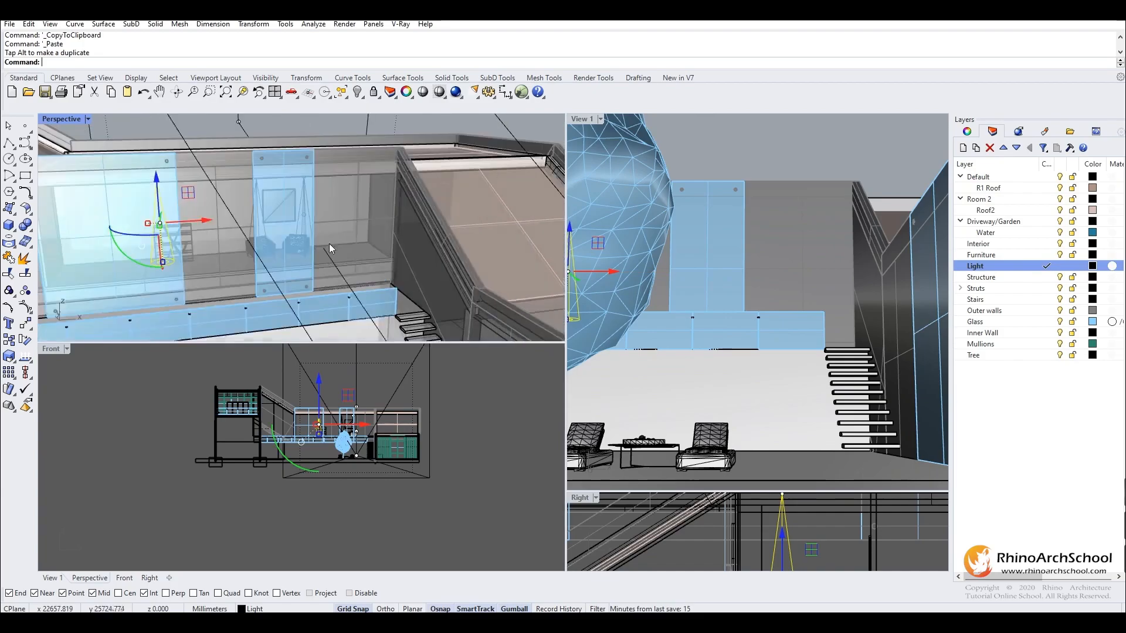
- Undo the spotlight paste and its latest moves
{"action": "key", "text": "ctrl+z"}
{"action": "key", "text": "ctrl+z"}
{"action": "key", "text": "ctrl+z"}
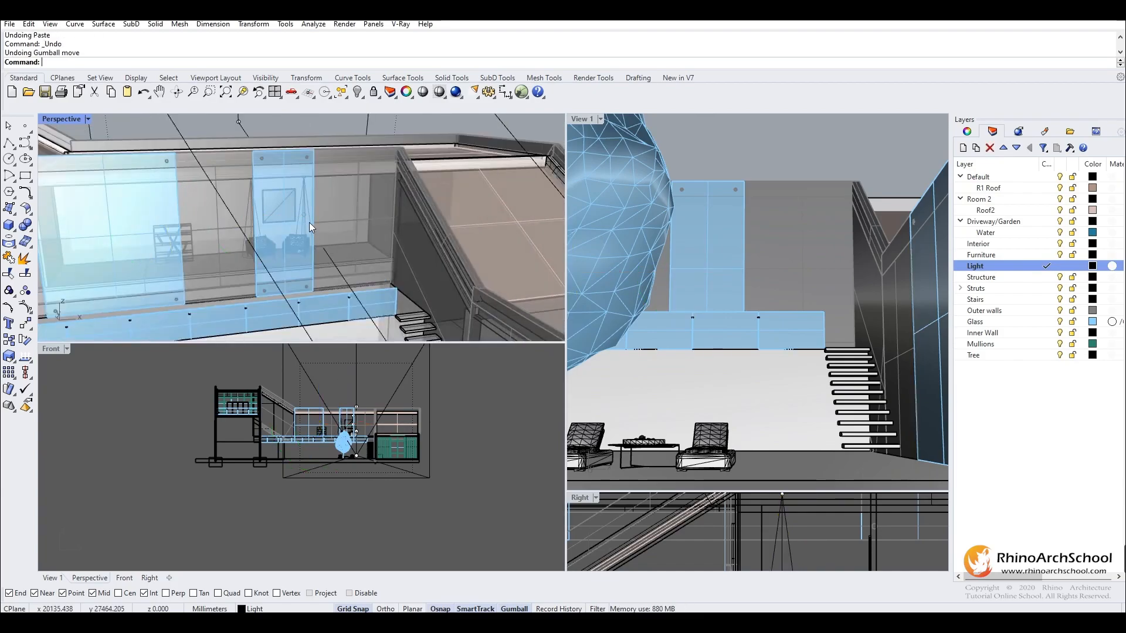
- Reselect the spotlight on the stair side of the picture and place a duplicate on the picture's other side
{"action": "left_click", "coordinate": [309, 222]}
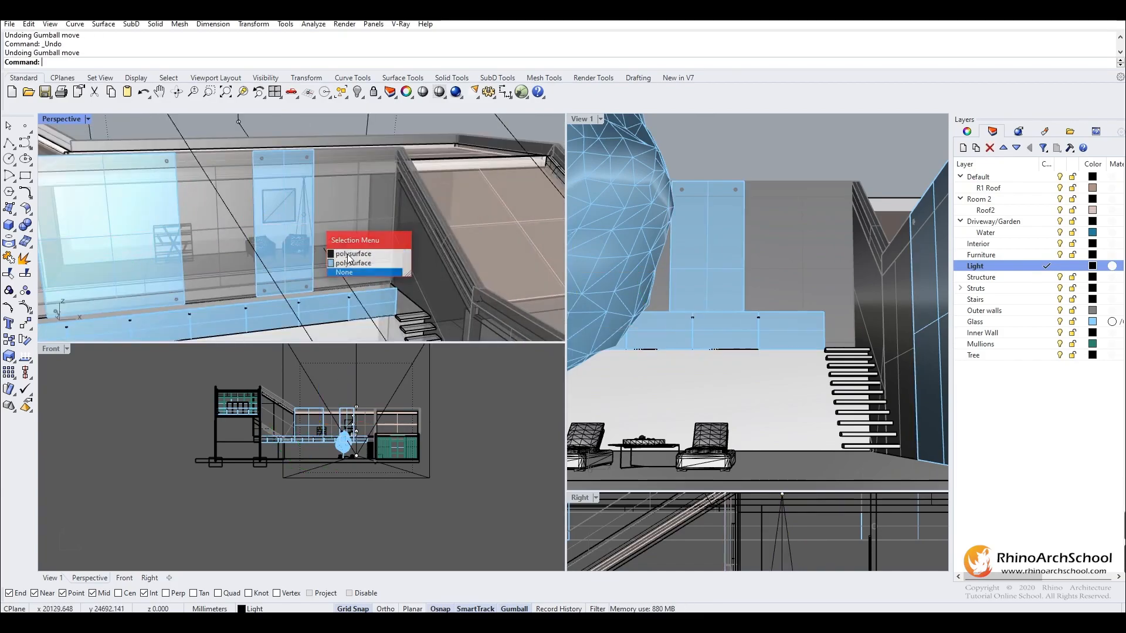
{"action": "left_click", "coordinate": [354, 273]}
{"action": "scroll", "coordinate": [315, 188], "scroll_direction": "up", "scroll_amount": 6}
{"action": "left_click", "coordinate": [332, 193]}
{"action": "left_click", "coordinate": [378, 221]}
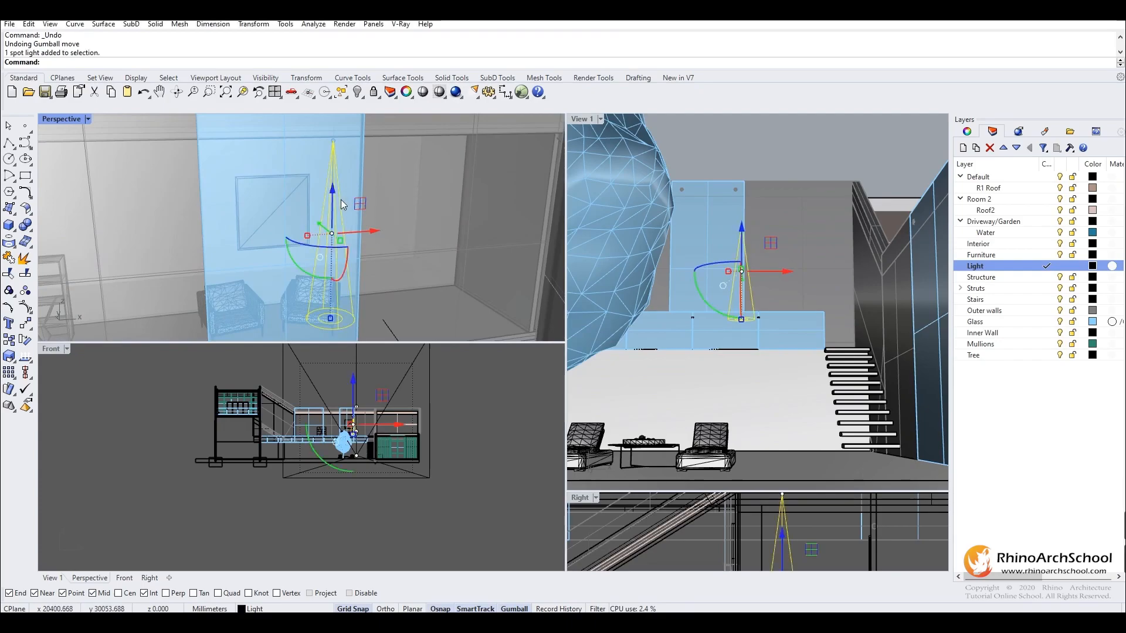
{"action": "left_click", "coordinate": [343, 204]}
{"action": "left_click", "coordinate": [376, 232]}
{"action": "right_click_drag", "start_coordinate": [342, 221], "coordinate": [420, 226]}
{"action": "left_click_drag", "start_coordinate": [420, 227], "coordinate": [205, 224]}
- Place another duplicate of the spotlight in front of the bookcase and clear the selection
{"action": "right_click_drag", "start_coordinate": [264, 162], "coordinate": [304, 194]}
{"action": "left_click", "coordinate": [307, 199]}
{"action": "left_click", "coordinate": [311, 202]}
{"action": "left_click_drag", "start_coordinate": [290, 161], "coordinate": [425, 263]}
{"action": "right_click_drag", "start_coordinate": [425, 262], "coordinate": [258, 170]}
{"action": "left_click_drag", "start_coordinate": [168, 142], "coordinate": [183, 234]}
{"action": "right_click_drag", "start_coordinate": [191, 235], "coordinate": [152, 159], "text": "shift"}
{"action": "left_click_drag", "start_coordinate": [192, 187], "coordinate": [353, 165]}
{"action": "right_click_drag", "start_coordinate": [350, 192], "coordinate": [449, 168]}
{"action": "right_click_drag", "start_coordinate": [449, 167], "coordinate": [332, 248], "text": "shift"}
{"action": "left_click_drag", "start_coordinate": [223, 189], "coordinate": [298, 212]}
{"action": "right_click_drag", "start_coordinate": [357, 211], "coordinate": [405, 276]}
{"action": "right_click_drag", "start_coordinate": [277, 217], "coordinate": [397, 253], "text": "shift"}
{"action": "left_click", "coordinate": [766, 133]}
{"action": "right_click_drag", "start_coordinate": [234, 196], "coordinate": [400, 229]}
- Start a V-Ray IES Light with its base between the two armchairs below the picture and set its radius
{"action": "left_click", "coordinate": [405, 24]}
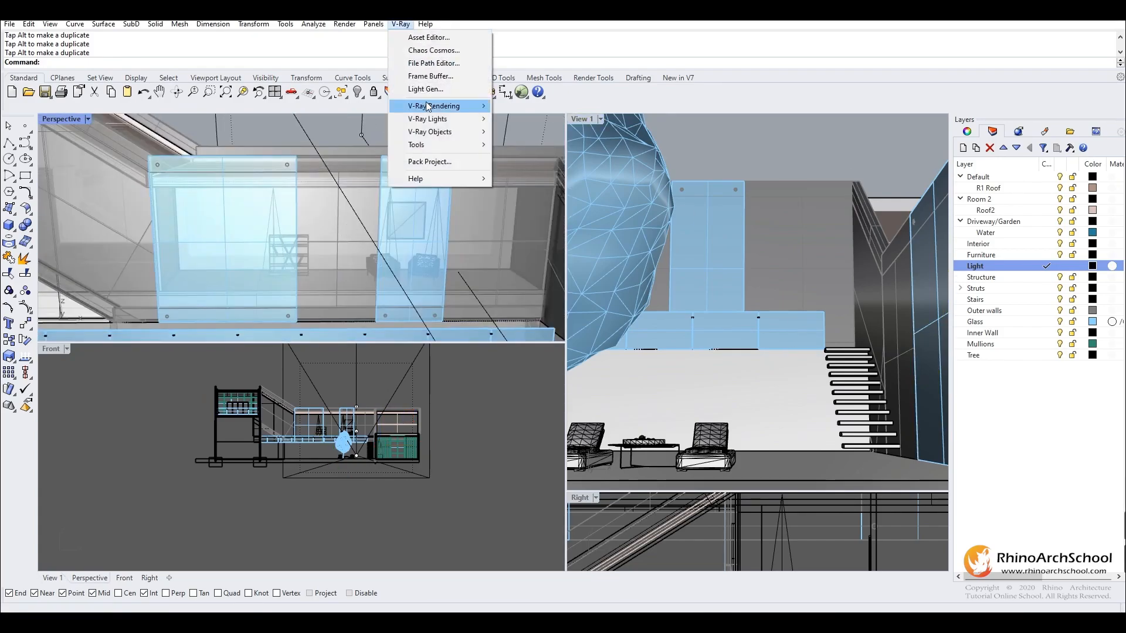
{"action": "mouse_move", "coordinate": [446, 119]}
{"action": "left_click", "coordinate": [582, 148]}
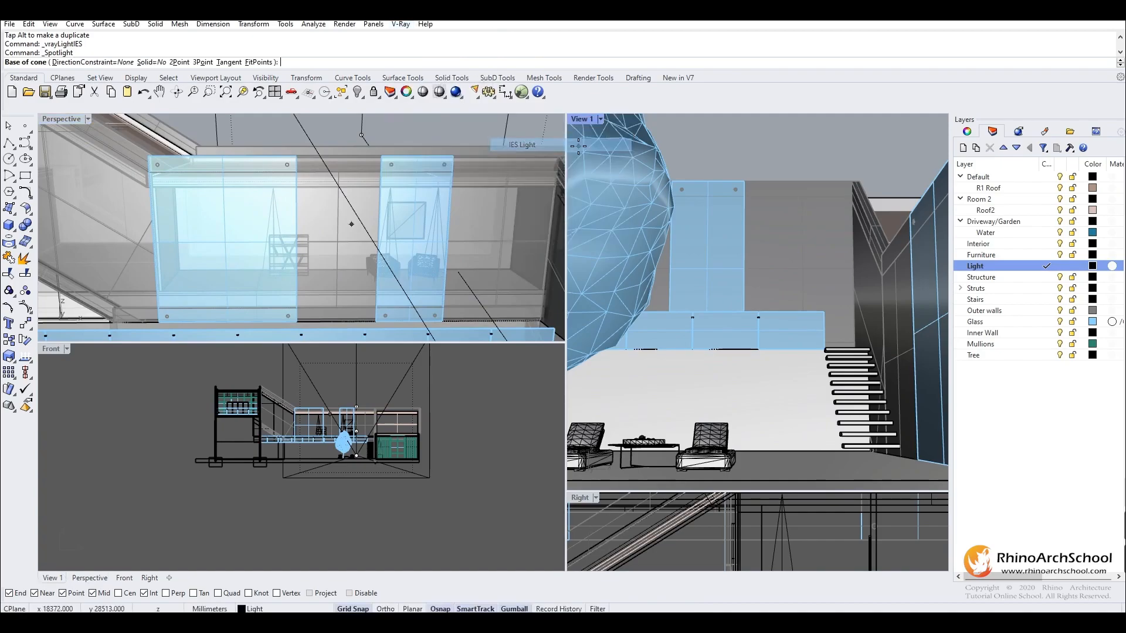
{"action": "scroll", "coordinate": [328, 226], "scroll_direction": "up", "scroll_amount": 12}
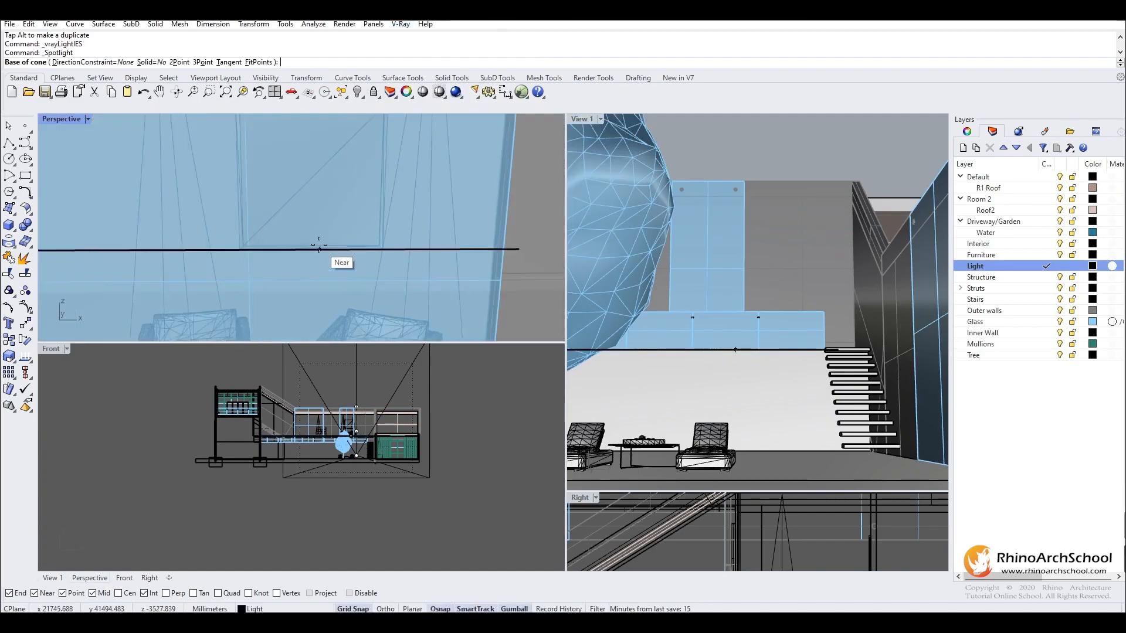
{"action": "mouse_move", "coordinate": [343, 222]}
{"action": "right_mouse_down"}
{"action": "mouse_move", "coordinate": [259, 266]}
{"action": "mouse_move", "coordinate": [324, 213]}
{"action": "right_mouse_up"}
{"action": "left_click", "coordinate": [294, 299]}
{"action": "left_click", "coordinate": [302, 265]}
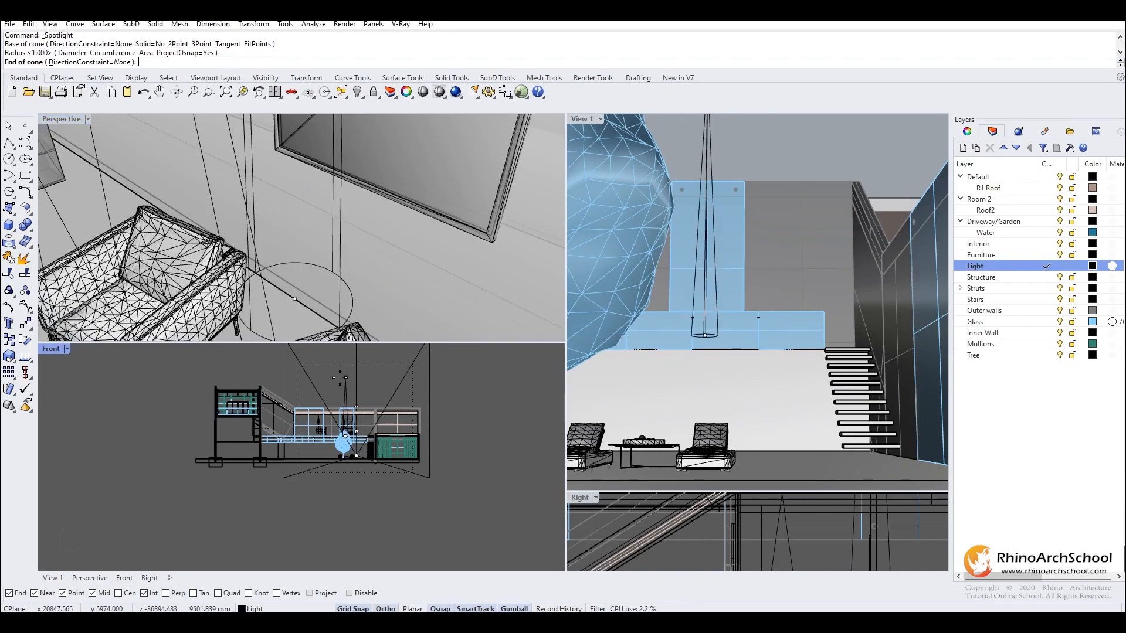
- Set the end of the IES light's cone straight above its base, just below the ceiling
{"action": "key", "text": "shift+Tab"}
{"action": "scroll", "coordinate": [335, 236], "scroll_direction": "down", "scroll_amount": 5}
{"action": "scroll", "coordinate": [336, 265], "scroll_direction": "up", "scroll_amount": 3}
{"action": "right_click_drag", "start_coordinate": [335, 264], "coordinate": [343, 176]}
{"action": "left_click", "coordinate": [331, 175]}
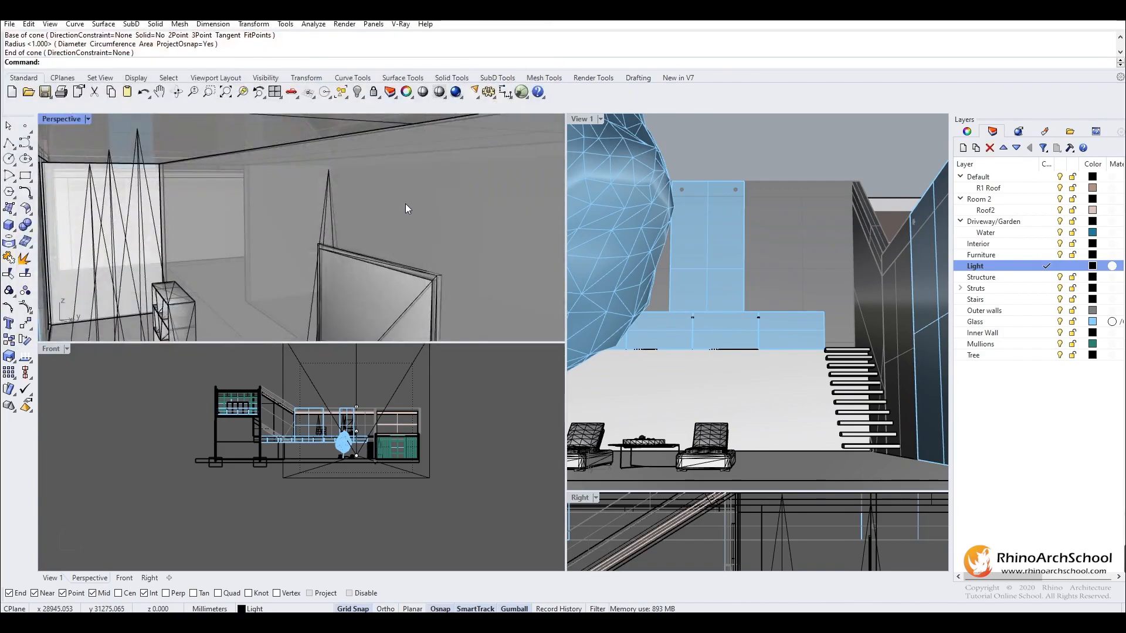
- Select the new IES light, nudge it away from the picture wall, and clear the selection
{"action": "right_click_drag", "start_coordinate": [407, 208], "coordinate": [352, 203]}
{"action": "left_click", "coordinate": [325, 207]}
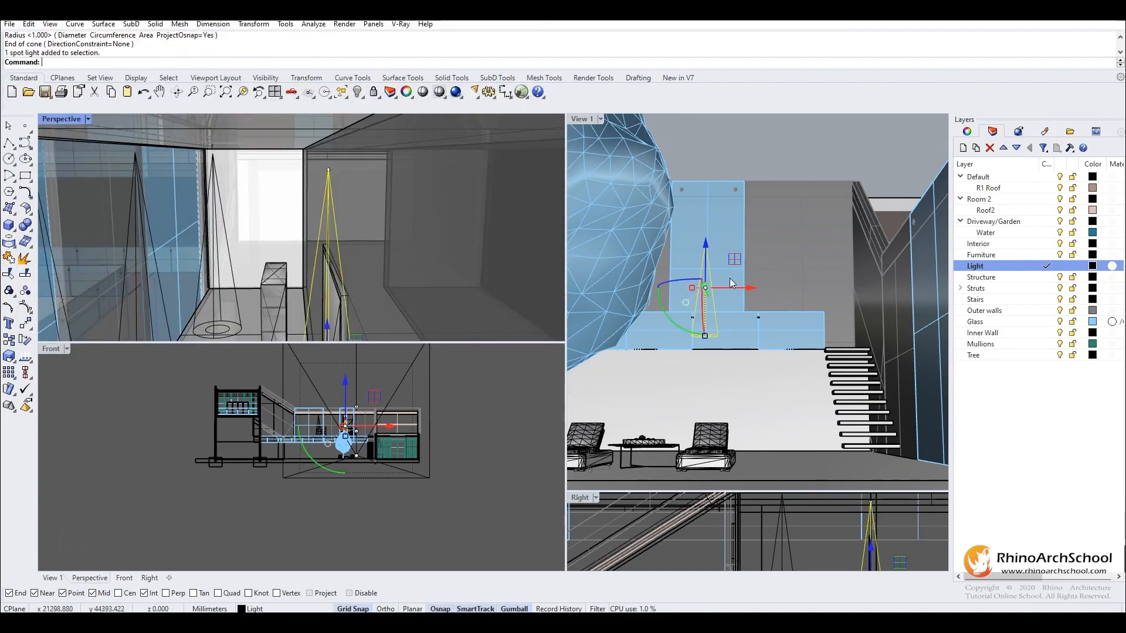
{"action": "right_click_drag", "start_coordinate": [311, 337], "coordinate": [301, 249]}
{"action": "left_click_drag", "start_coordinate": [339, 337], "coordinate": [335, 336]}
{"action": "right_click_drag", "start_coordinate": [332, 256], "coordinate": [405, 253]}
{"action": "left_click", "coordinate": [739, 156]}
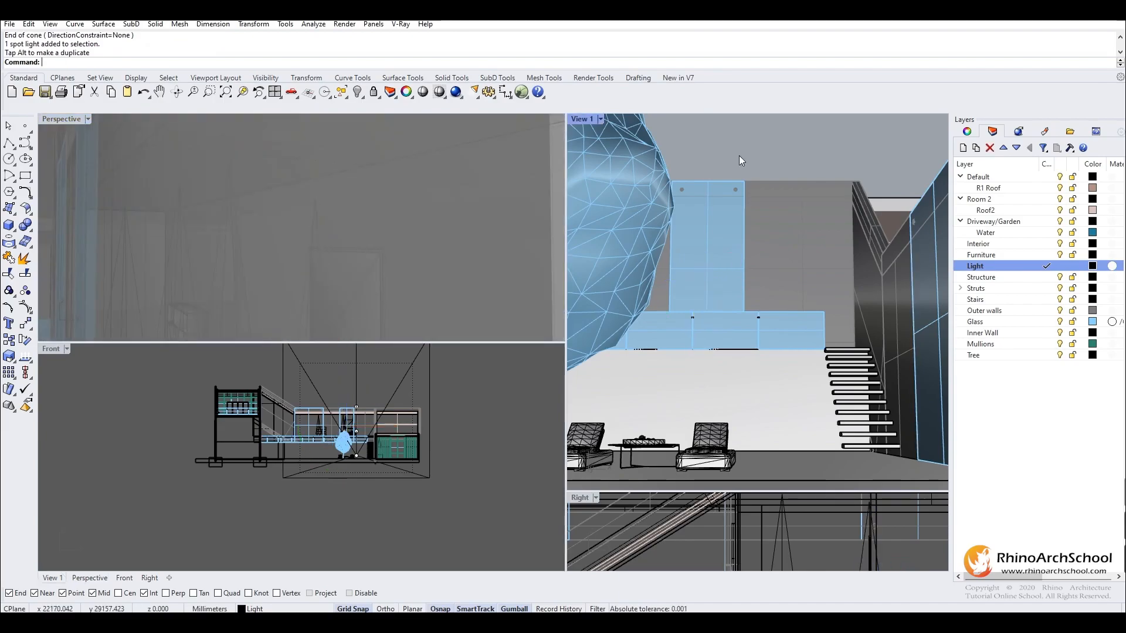
- Switch the View 1 viewport to the V-Ray Interactive display mode
{"action": "left_click", "coordinate": [600, 119]}
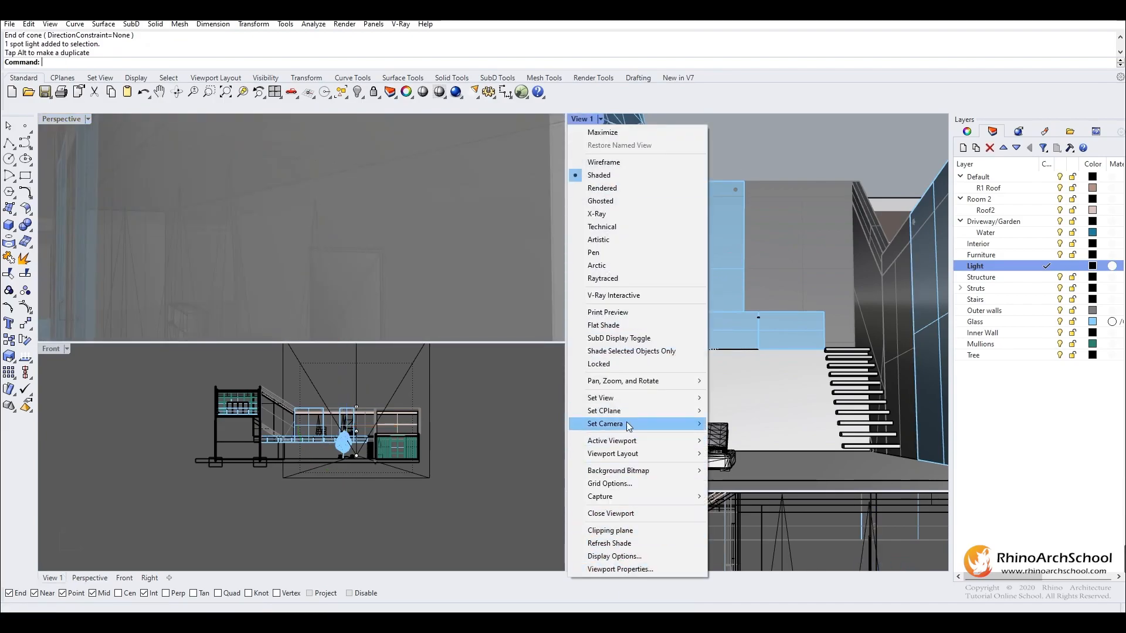
{"action": "left_click", "coordinate": [621, 295]}
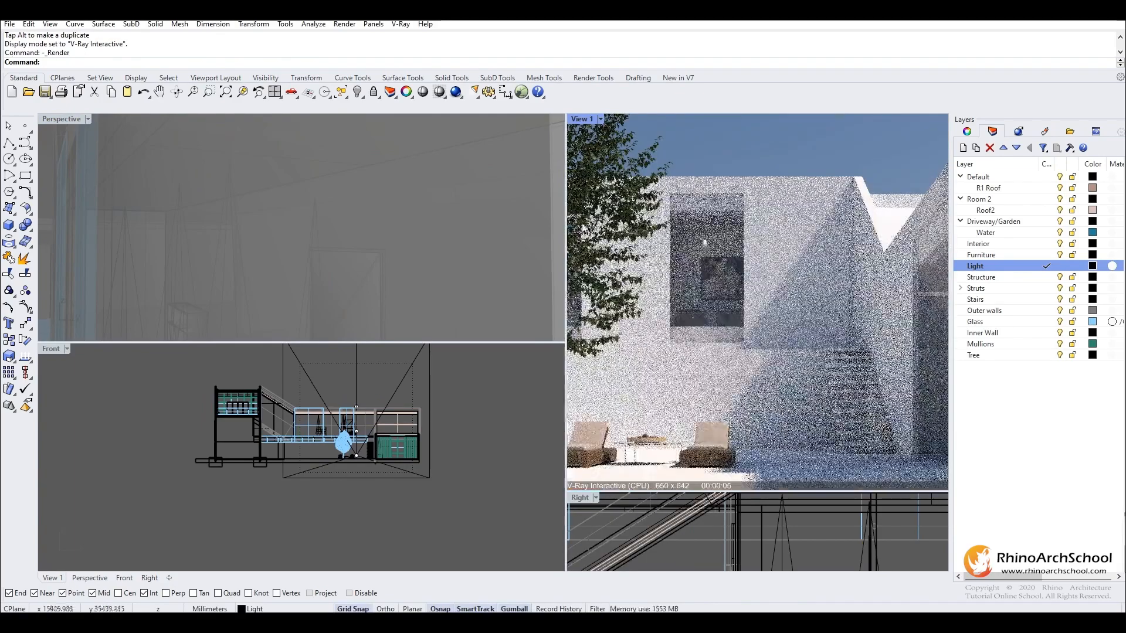
{"action": "left_click", "coordinate": [245, 225]}
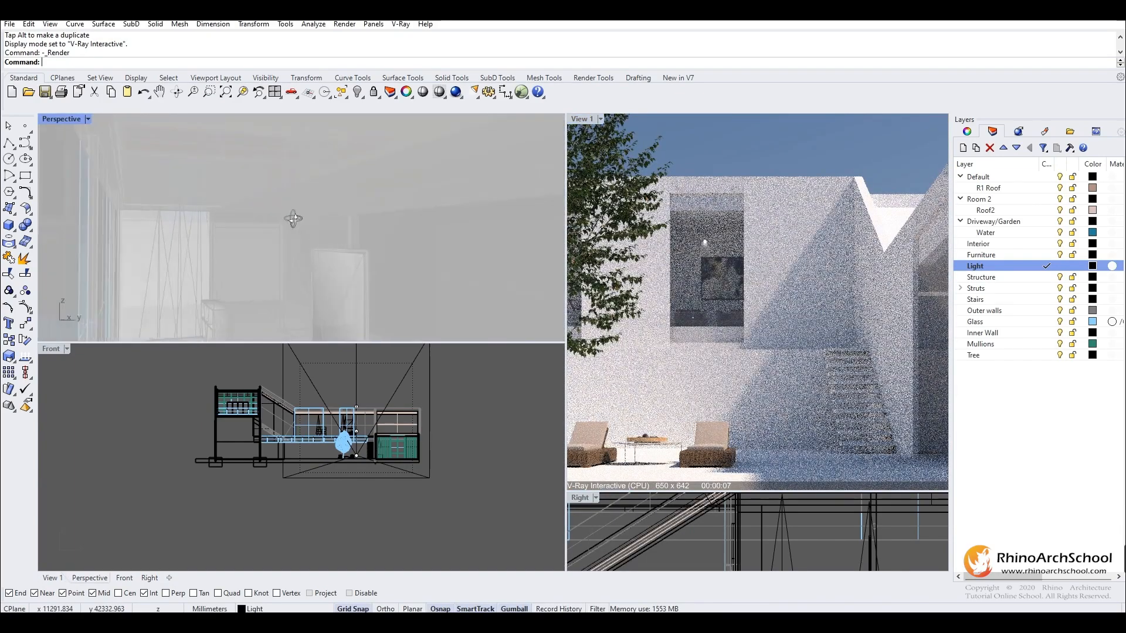
- Move the IES light farther from the picture wall toward the window glass and raise it slightly
{"action": "left_click", "coordinate": [330, 239]}
{"action": "left_click", "coordinate": [353, 258]}
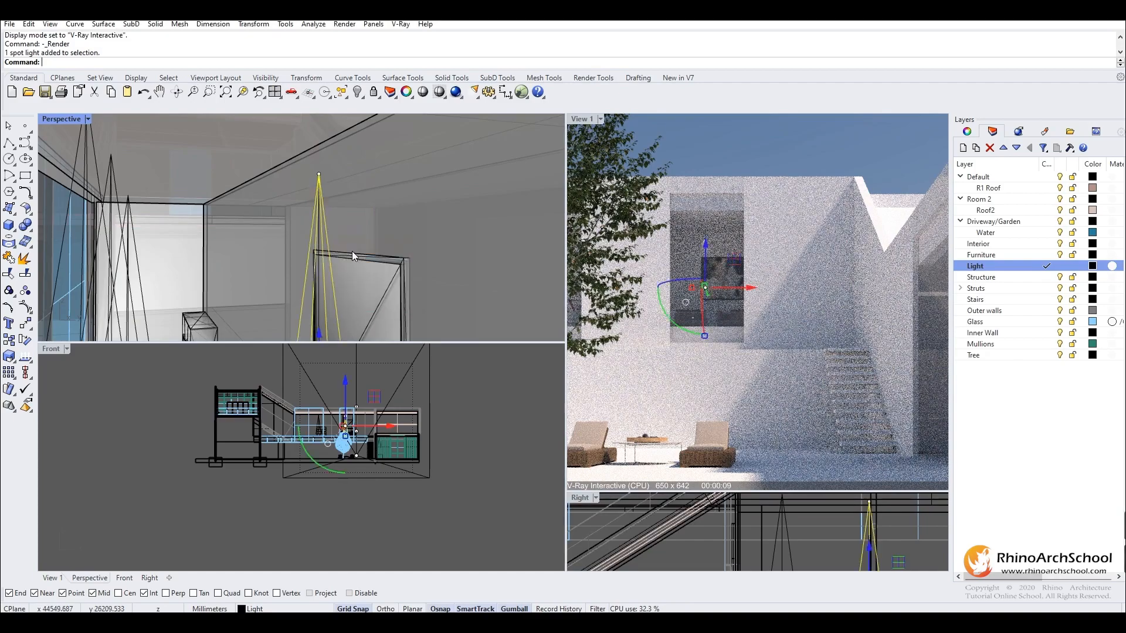
{"action": "scroll", "coordinate": [346, 238], "scroll_direction": "down", "scroll_amount": 4}
{"action": "right_click_drag", "start_coordinate": [339, 293], "coordinate": [337, 276], "text": "shift"}
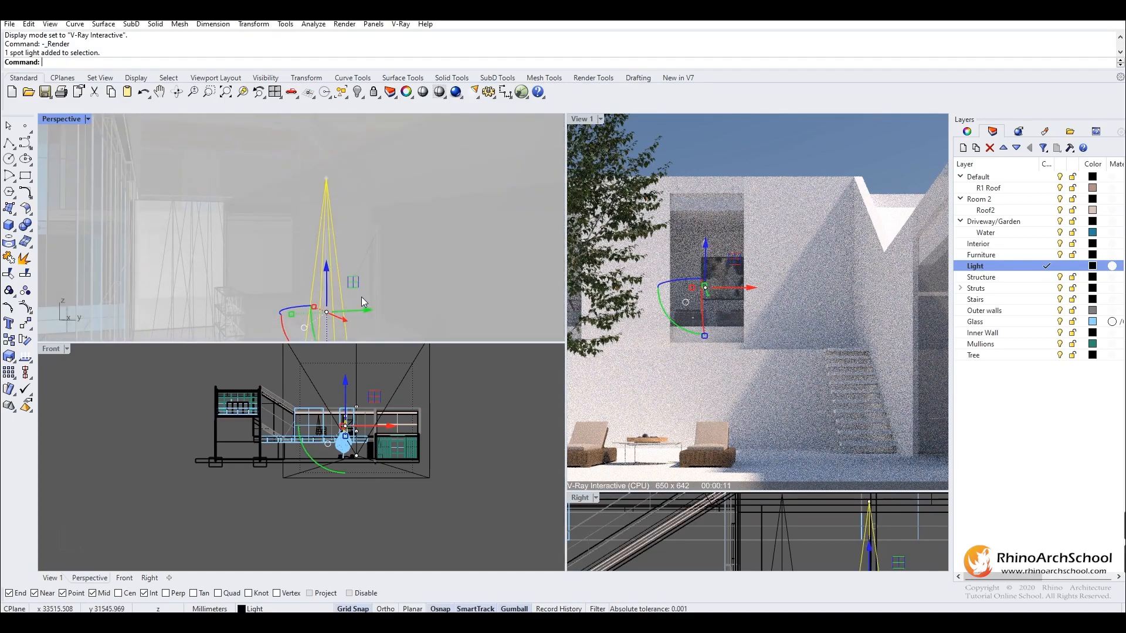
{"action": "left_click", "coordinate": [365, 310]}
{"action": "right_click_drag", "start_coordinate": [381, 312], "coordinate": [372, 317]}
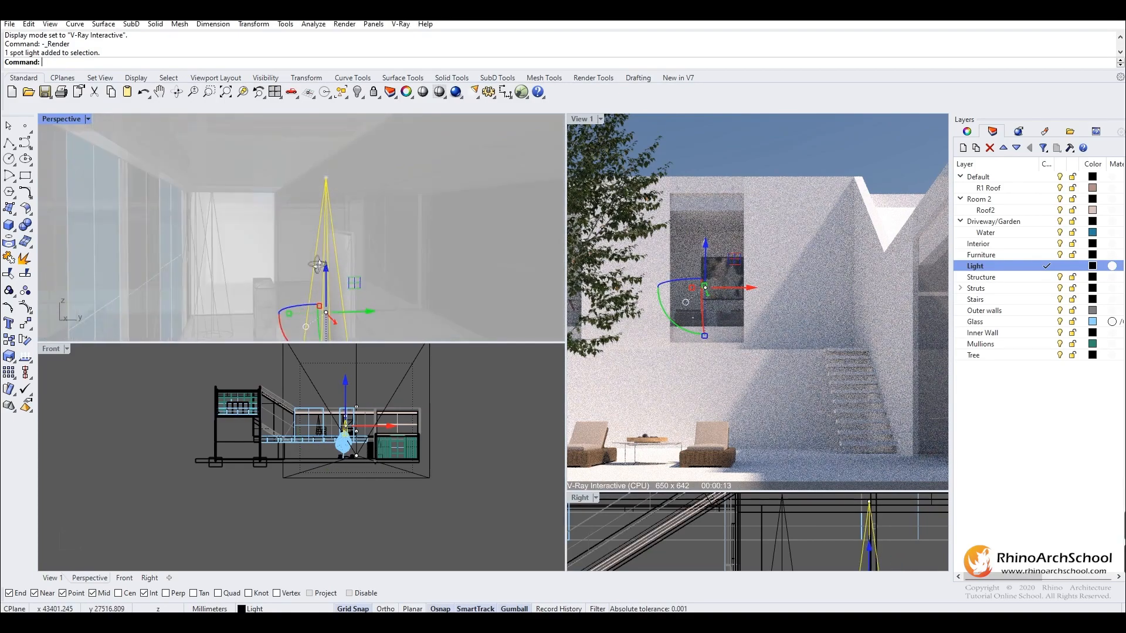
{"action": "left_click_drag", "start_coordinate": [373, 317], "coordinate": [364, 314]}
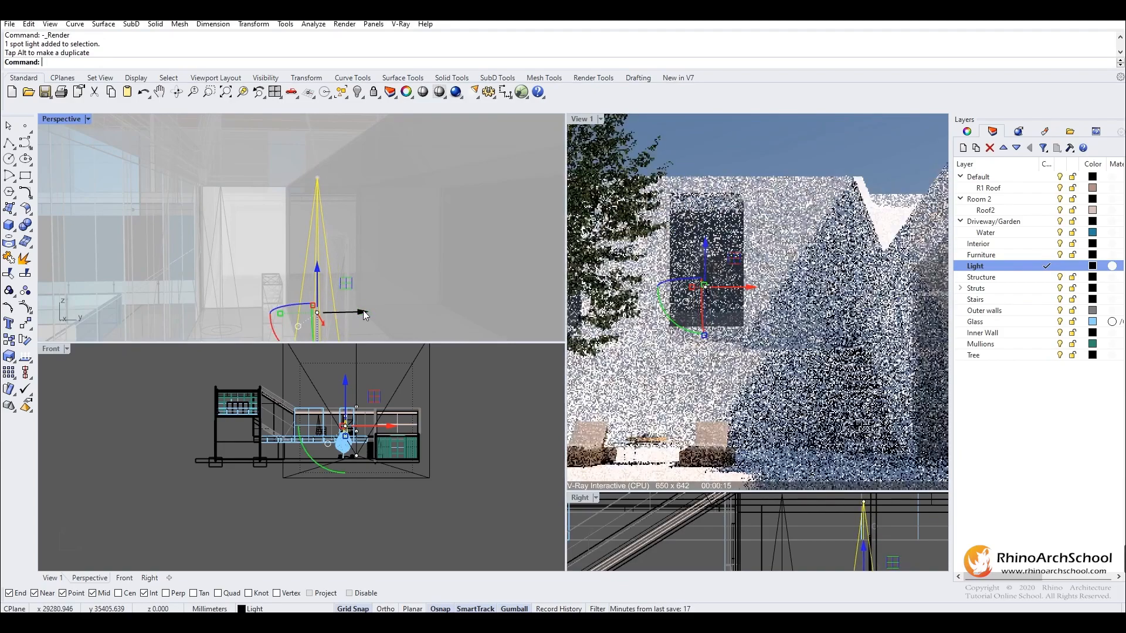
{"action": "right_click_drag", "start_coordinate": [302, 233], "coordinate": [347, 186]}
{"action": "scroll", "coordinate": [353, 222], "scroll_direction": "down", "scroll_amount": 2}
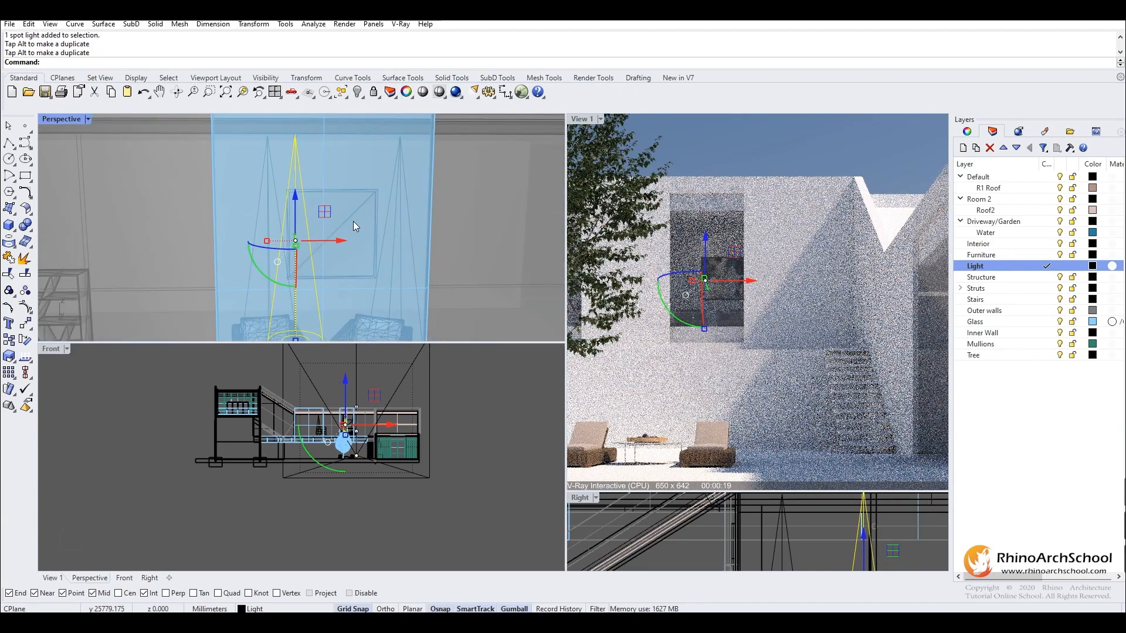
- Move the IES light sideways toward the picture's stair-side edge and place a duplicate on the picture's opposite side
{"action": "left_click_drag", "start_coordinate": [342, 242], "coordinate": [403, 239]}
{"action": "key", "text": "ctrl+c"}
{"action": "key", "text": "ctrl+z"}
{"action": "key", "text": "ctrl+y"}
{"action": "left_click_drag", "start_coordinate": [404, 240], "coordinate": [310, 245]}
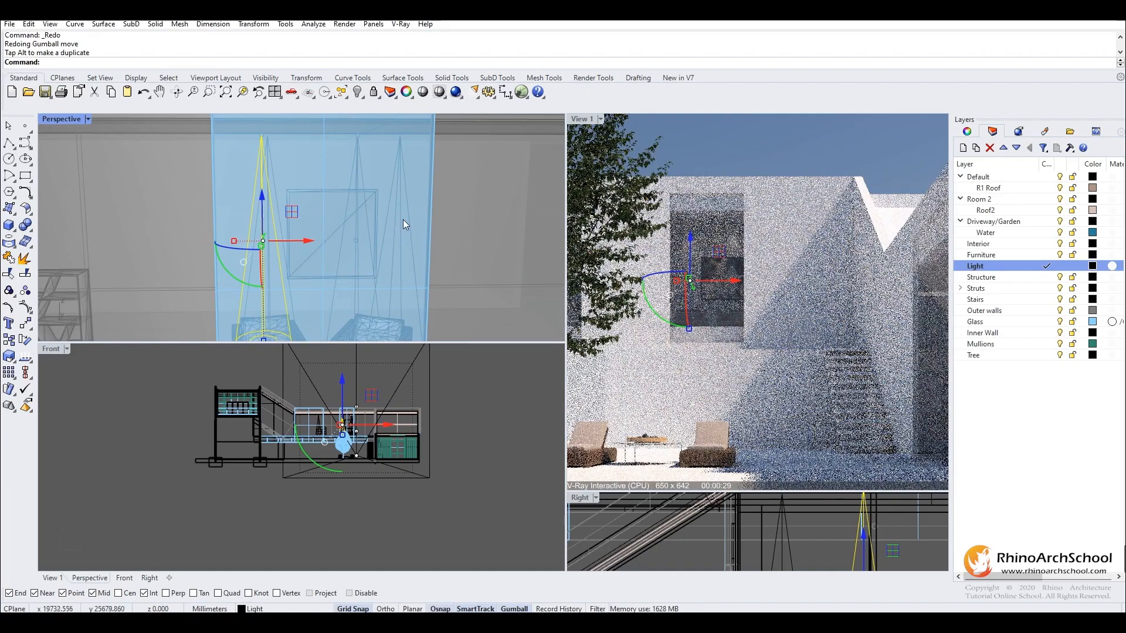
{"action": "key", "text": "Escape"}
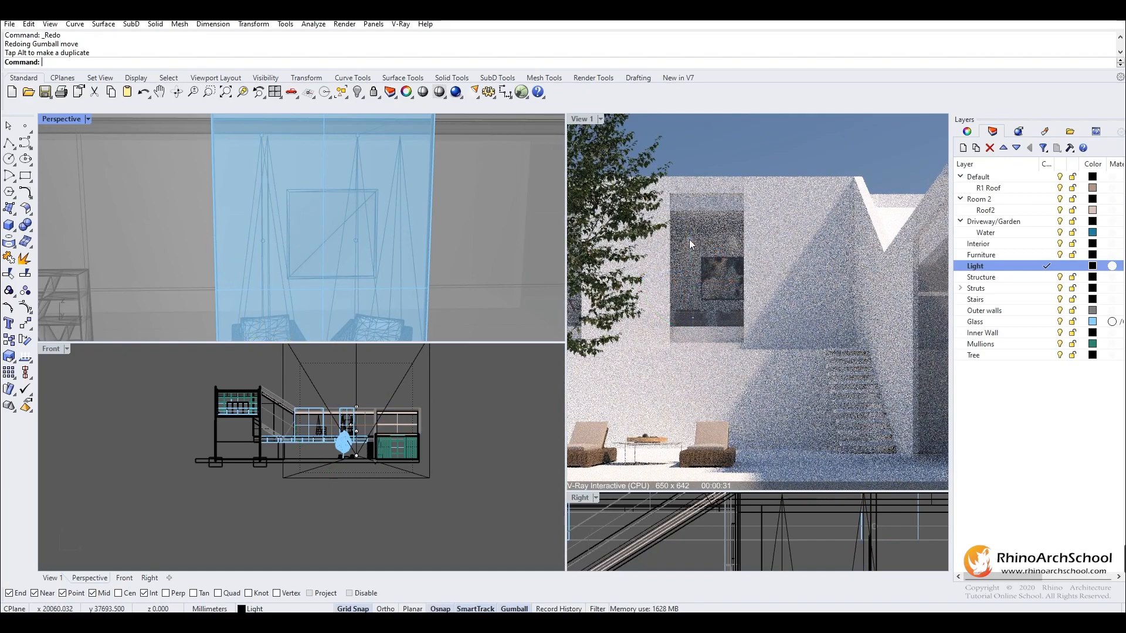
- Open the Spot Light's settings in the V-Ray Asset Editor and set intensity 1000 with units Radiant power (W)
{"action": "left_click", "coordinate": [400, 23]}
{"action": "left_click", "coordinate": [401, 37]}
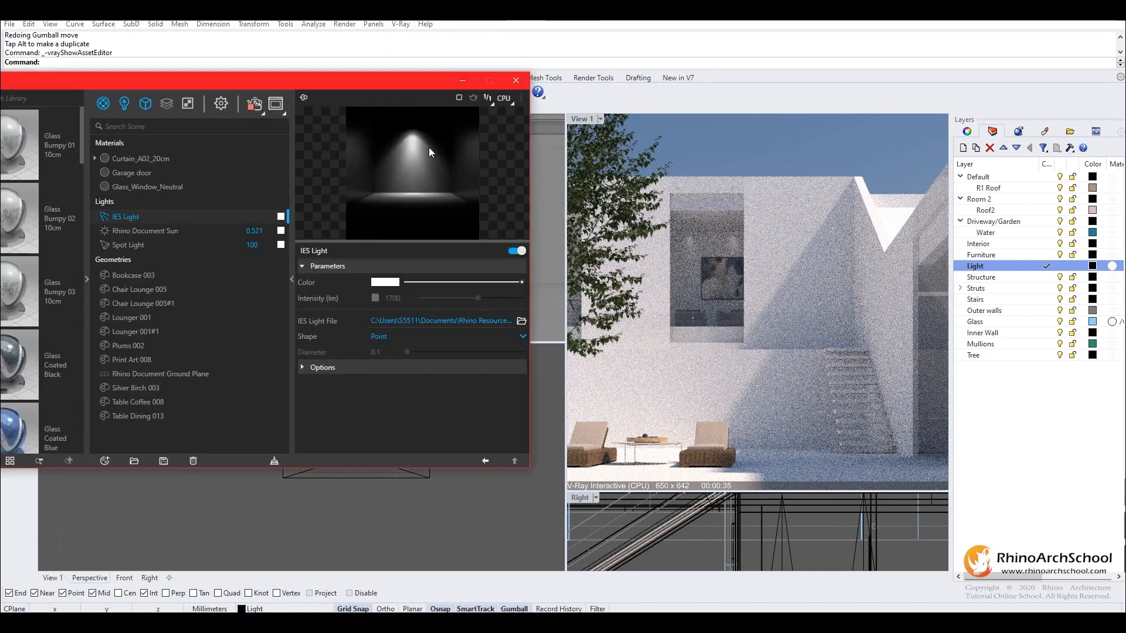
{"action": "left_click", "coordinate": [125, 104]}
{"action": "left_click", "coordinate": [128, 188]}
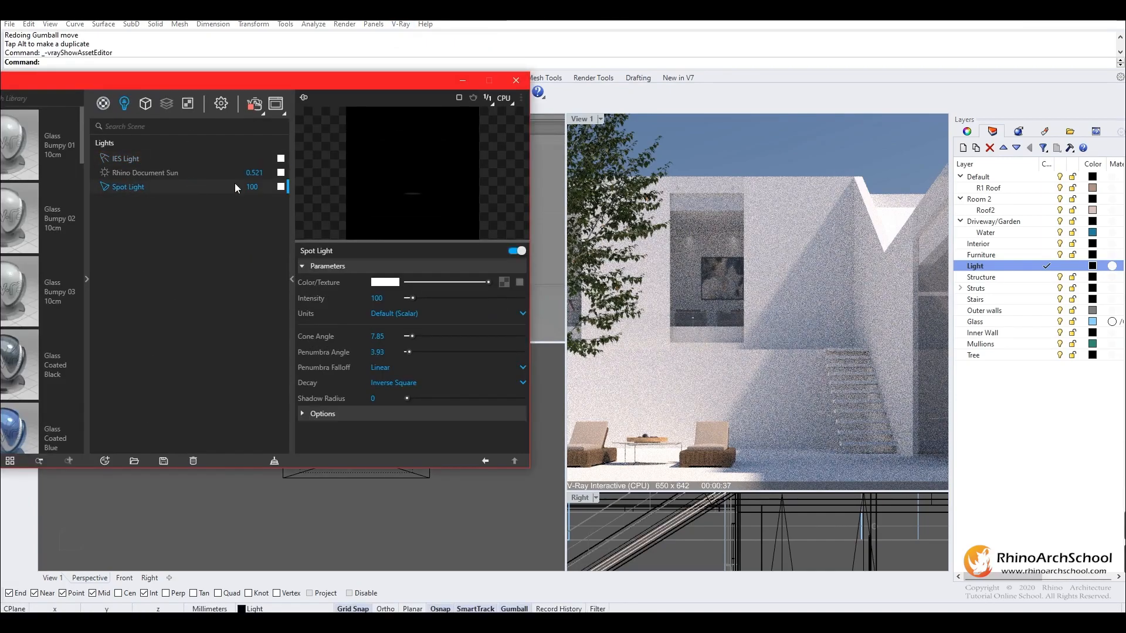
{"action": "key", "text": "Return"}
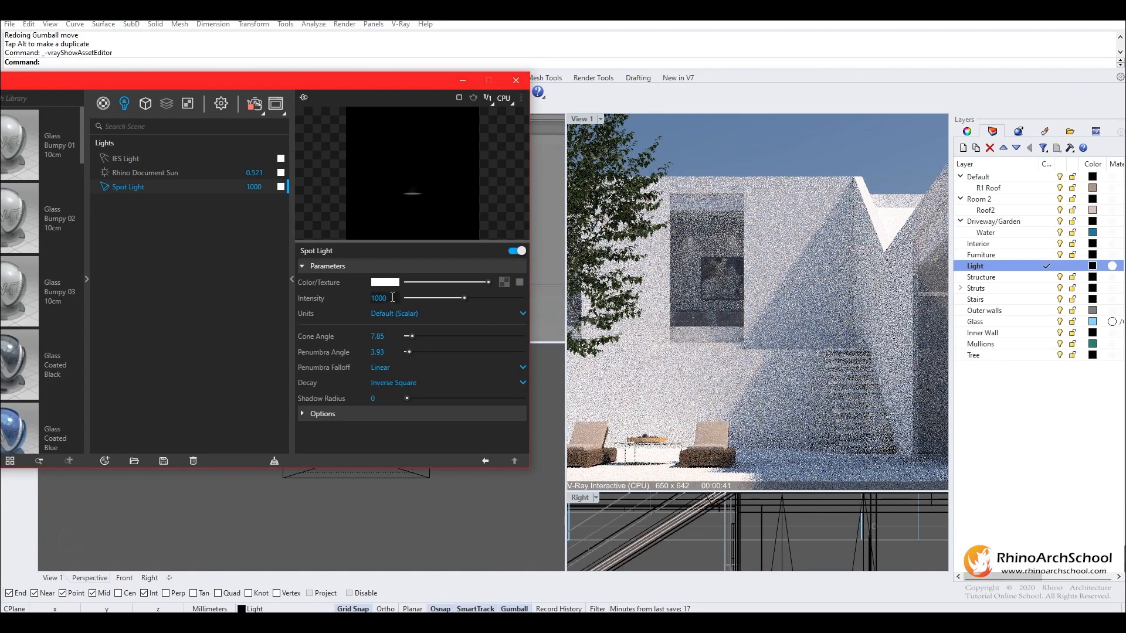
{"action": "left_click", "coordinate": [399, 315]}
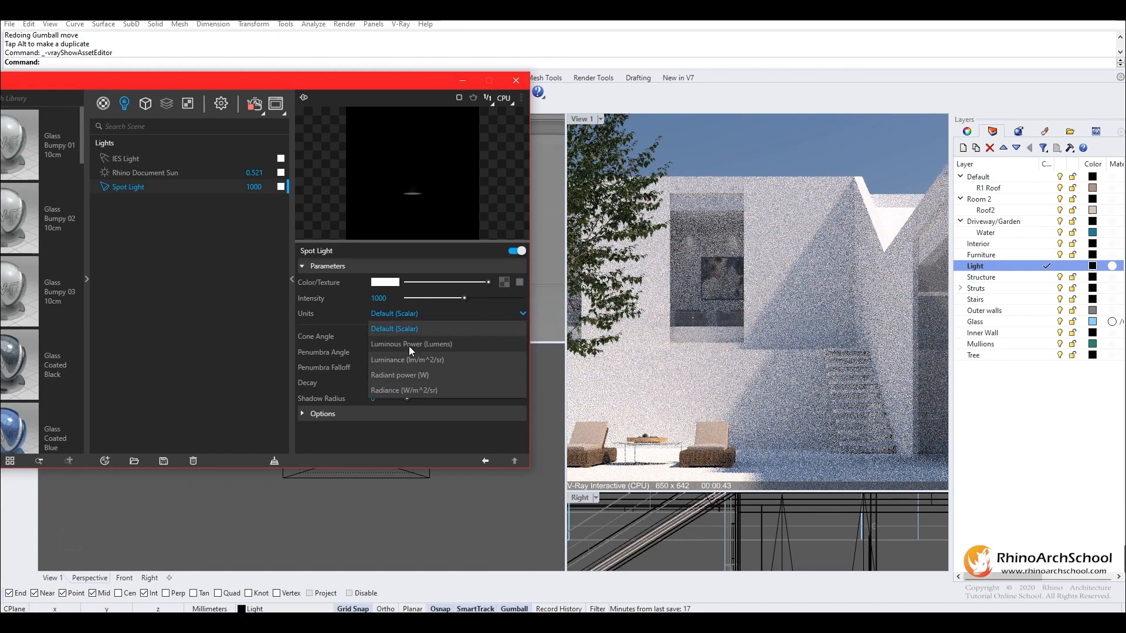
{"action": "left_click", "coordinate": [413, 377]}
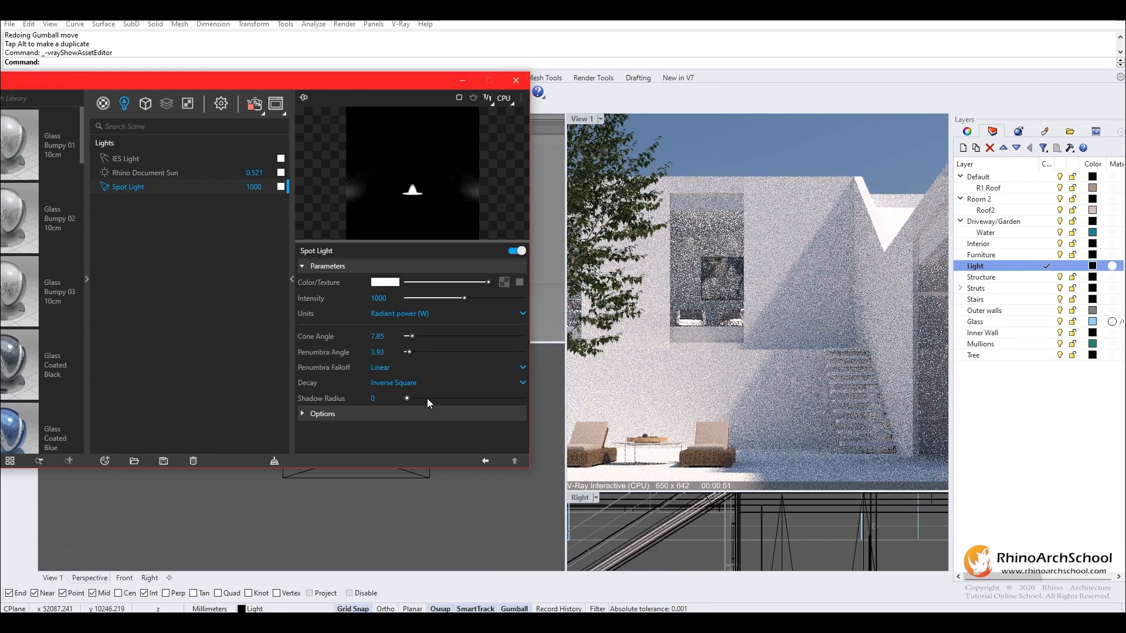
- Widen the Spot Light's cone angle to 31.28 and reduce its intensity to 153.2
{"action": "left_click", "coordinate": [439, 338]}
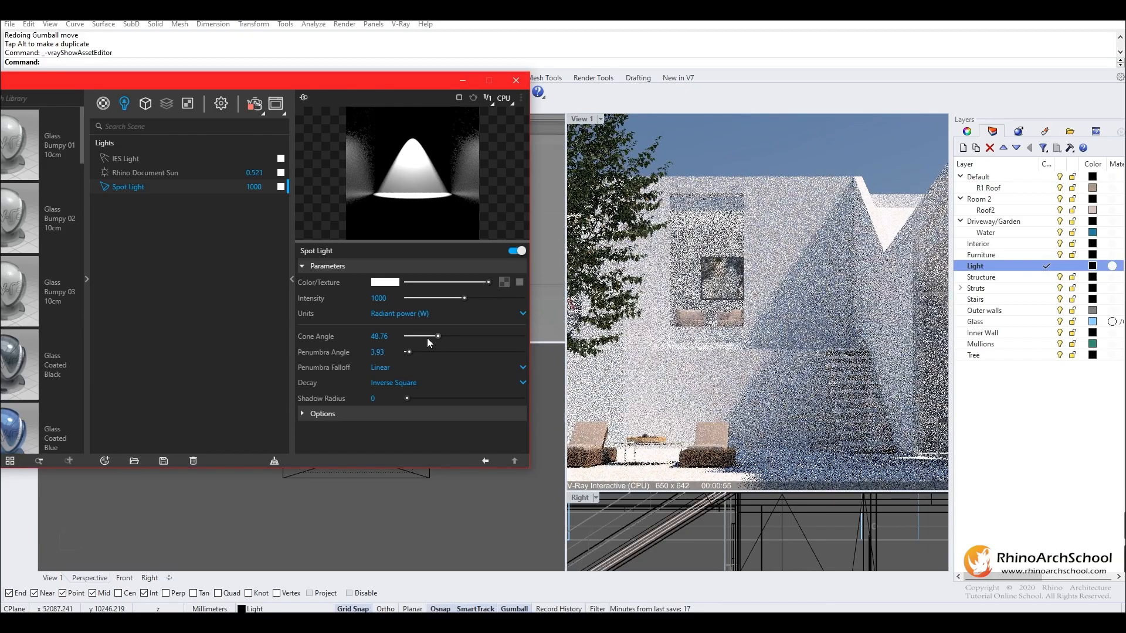
{"action": "left_click", "coordinate": [428, 335]}
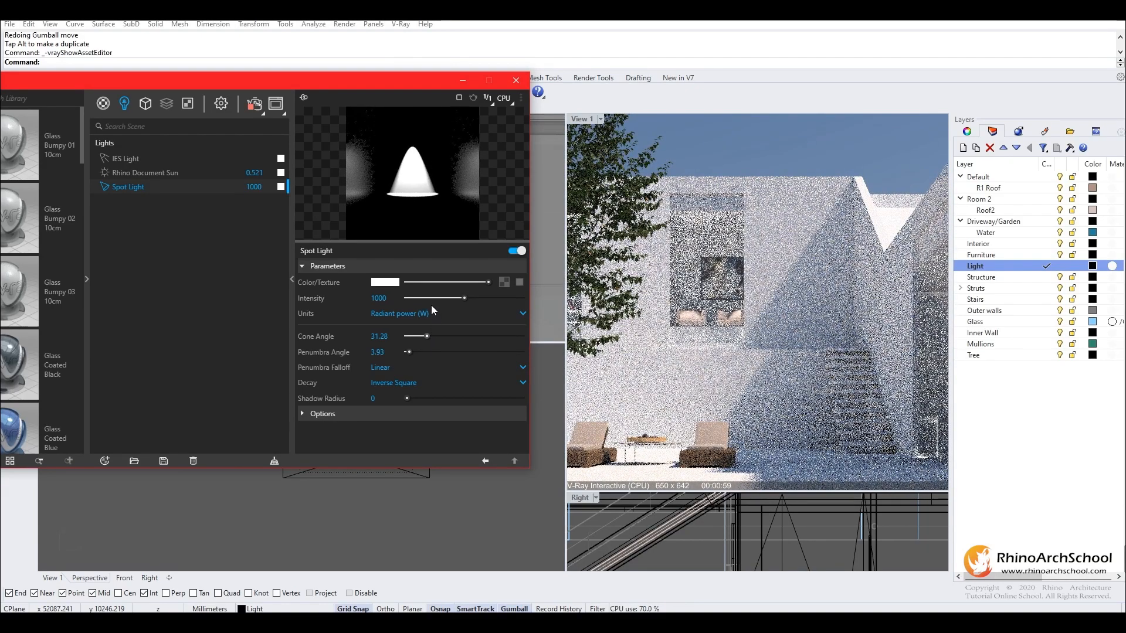
{"action": "left_click_drag", "start_coordinate": [437, 300], "coordinate": [417, 300]}
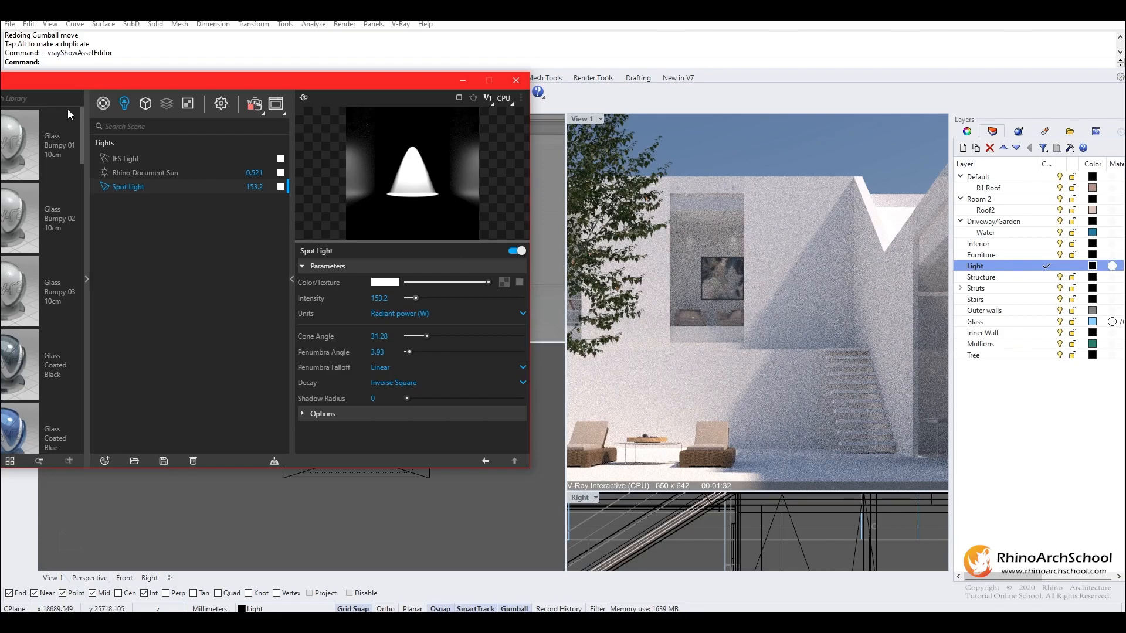
- Open the Glass_Window_Neutral material's reflection settings and try Reflection IOR values of 2.92 and 25
{"action": "left_click", "coordinate": [104, 105]}
{"action": "left_click", "coordinate": [160, 188]}
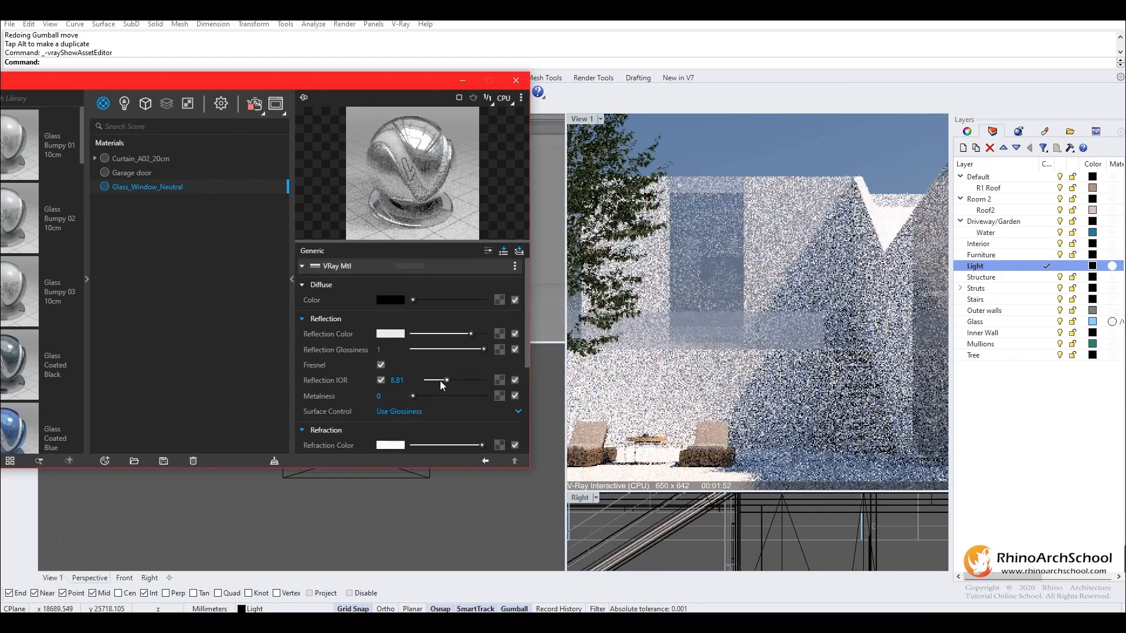
{"action": "left_click_drag", "start_coordinate": [440, 381], "coordinate": [434, 381]}
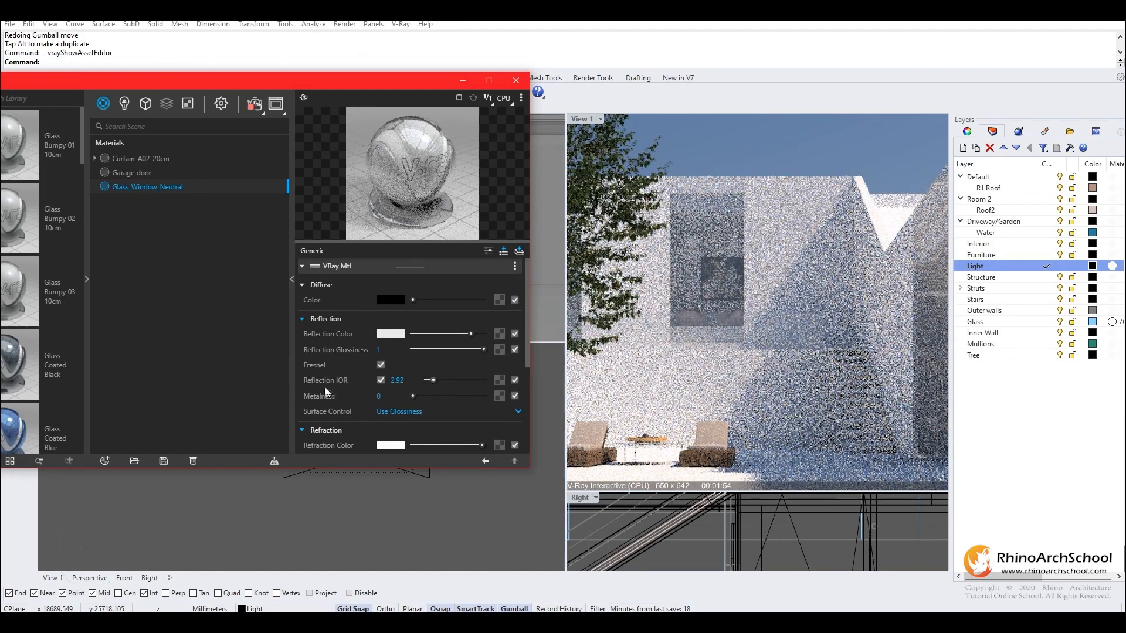
{"action": "left_click_drag", "start_coordinate": [449, 378], "coordinate": [527, 382]}
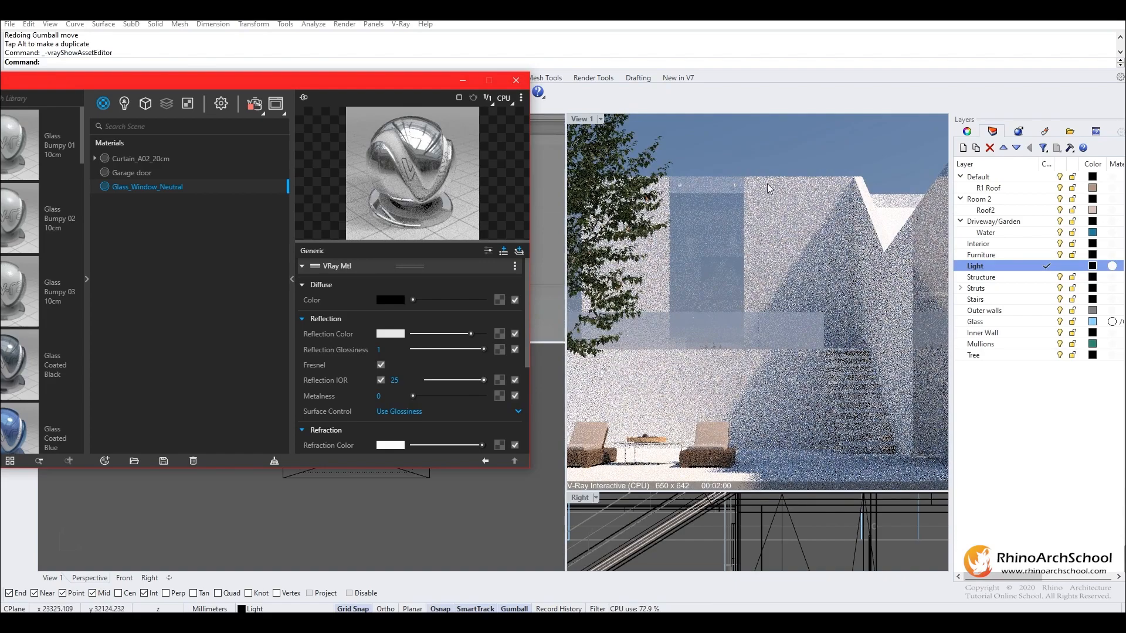
- Test the glass material with Fresnel off and Reflection IOR 5.74, and turn Fresnel back on
{"action": "left_click", "coordinate": [381, 365]}
{"action": "left_click", "coordinate": [440, 380]}
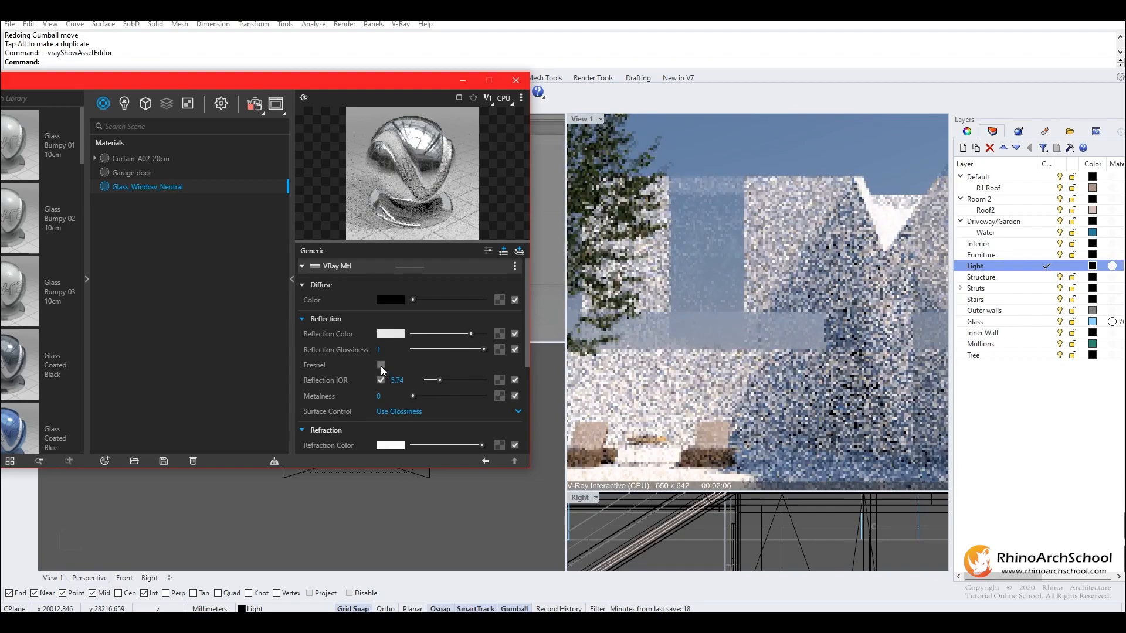
{"action": "left_click", "coordinate": [382, 365]}
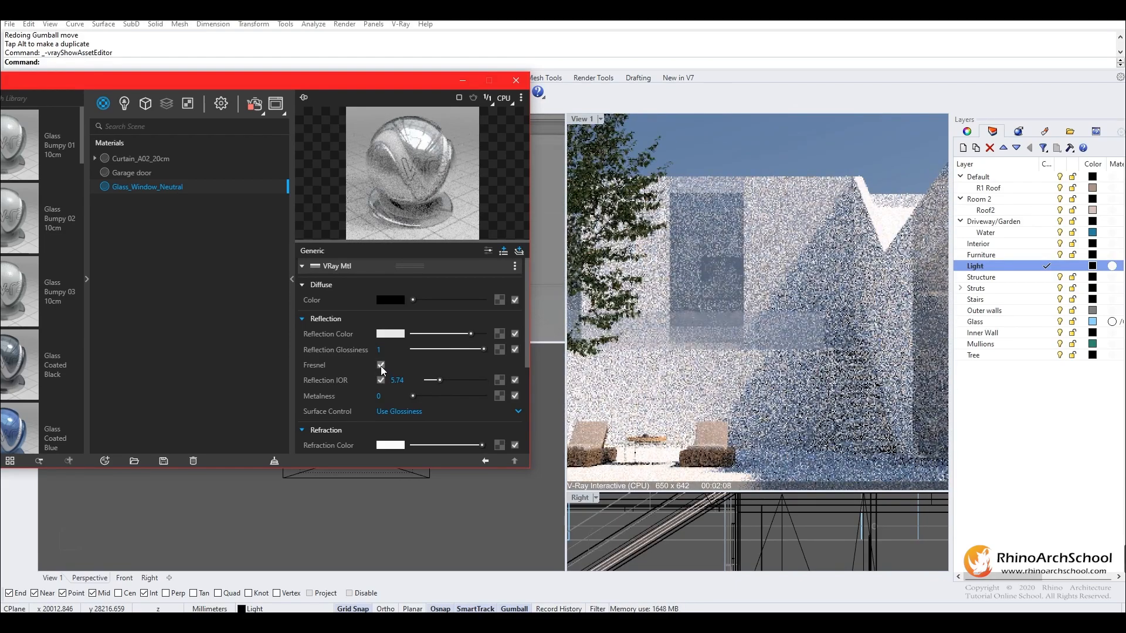
- Reduce the glass material's Reflection IOR to 4.71 and finally to 1.64
{"action": "mouse_move", "coordinate": [434, 381]}
{"action": "left_mouse_down"}
{"action": "mouse_move", "coordinate": [508, 402]}
{"action": "mouse_move", "coordinate": [413, 395]}
{"action": "mouse_move", "coordinate": [438, 380]}
{"action": "left_mouse_up"}
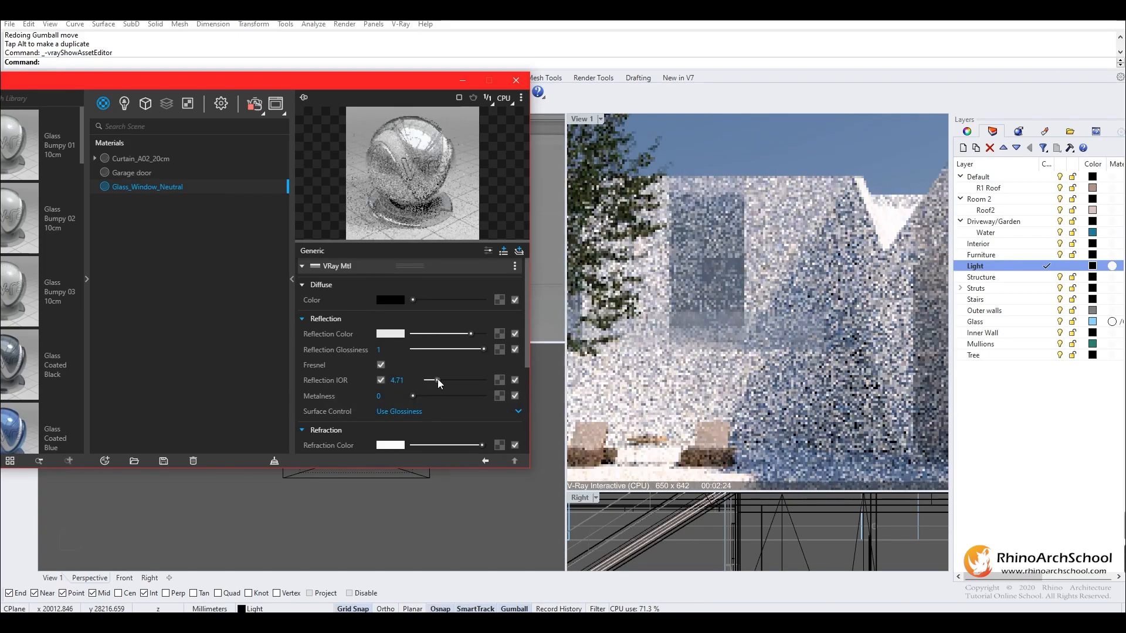
{"action": "left_click_drag", "start_coordinate": [437, 380], "coordinate": [431, 378]}
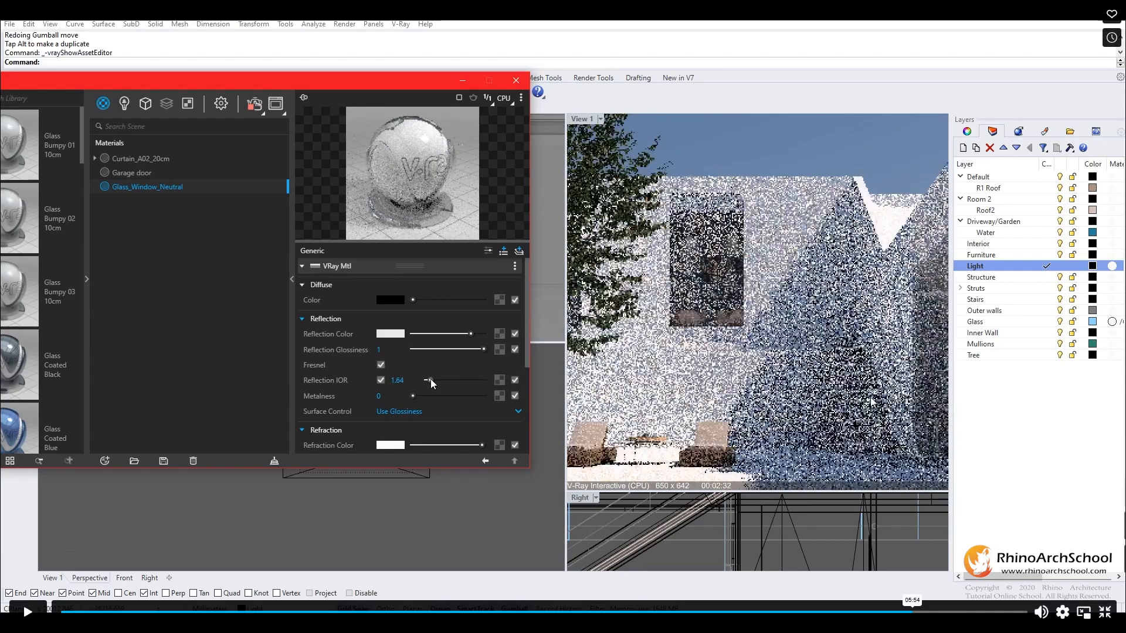
{"action": "key", "text": "space"}
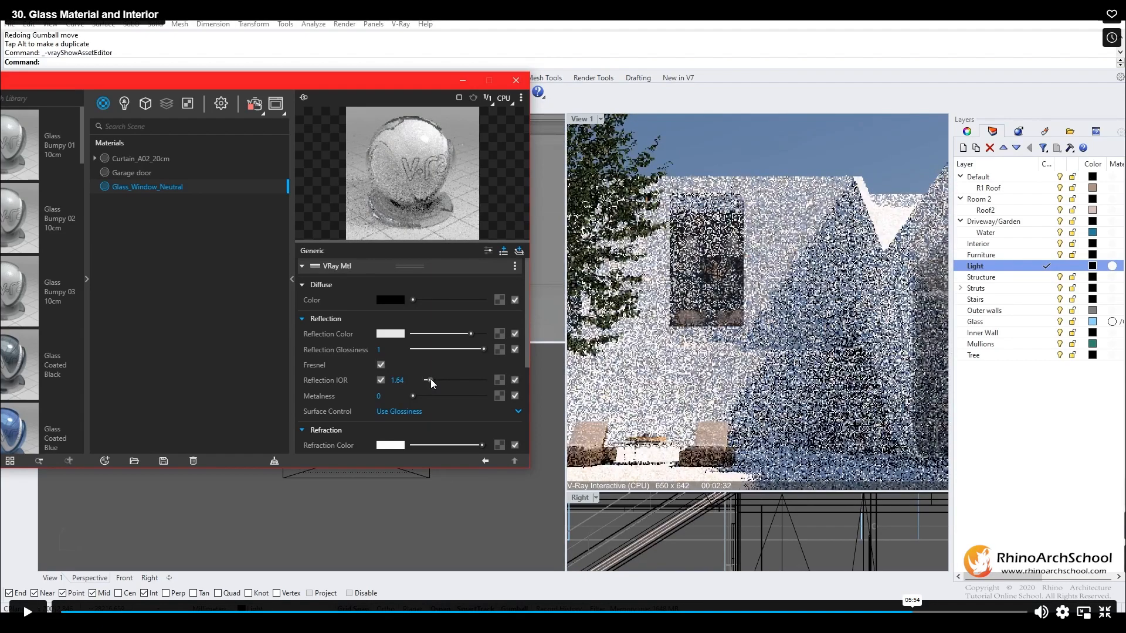
{"action": "key", "text": "space"}
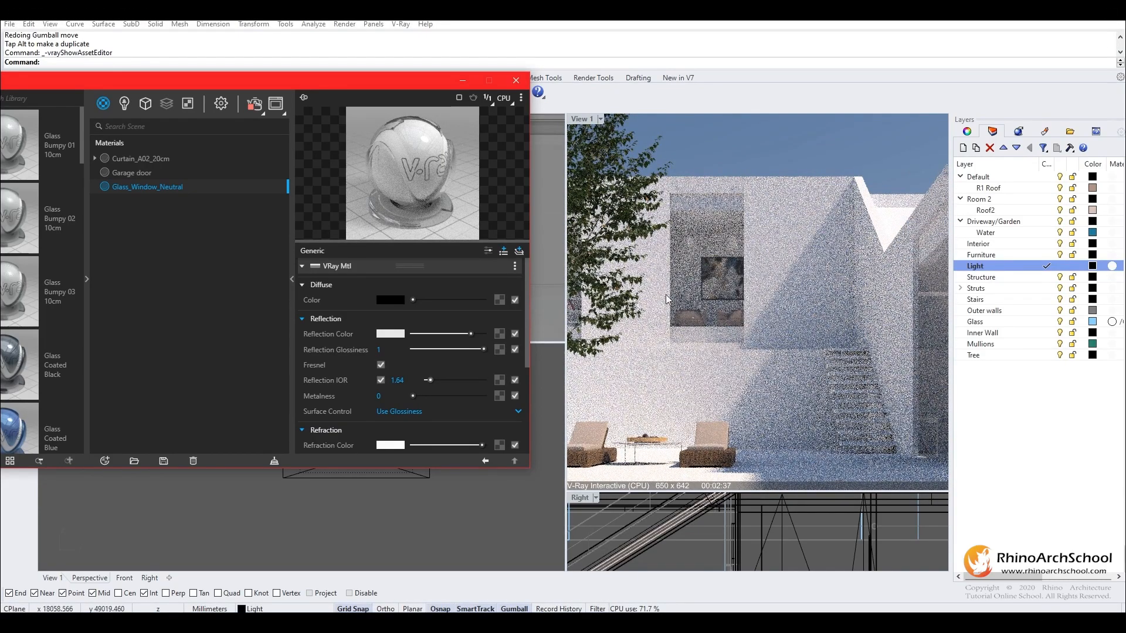
- Expand the Glass_Window_Neutral material's Coat settings, try a saturated blue Coat Color, and raise the Coat Amount to 0.23
{"action": "scroll", "coordinate": [325, 336], "scroll_direction": "down", "scroll_amount": 5}
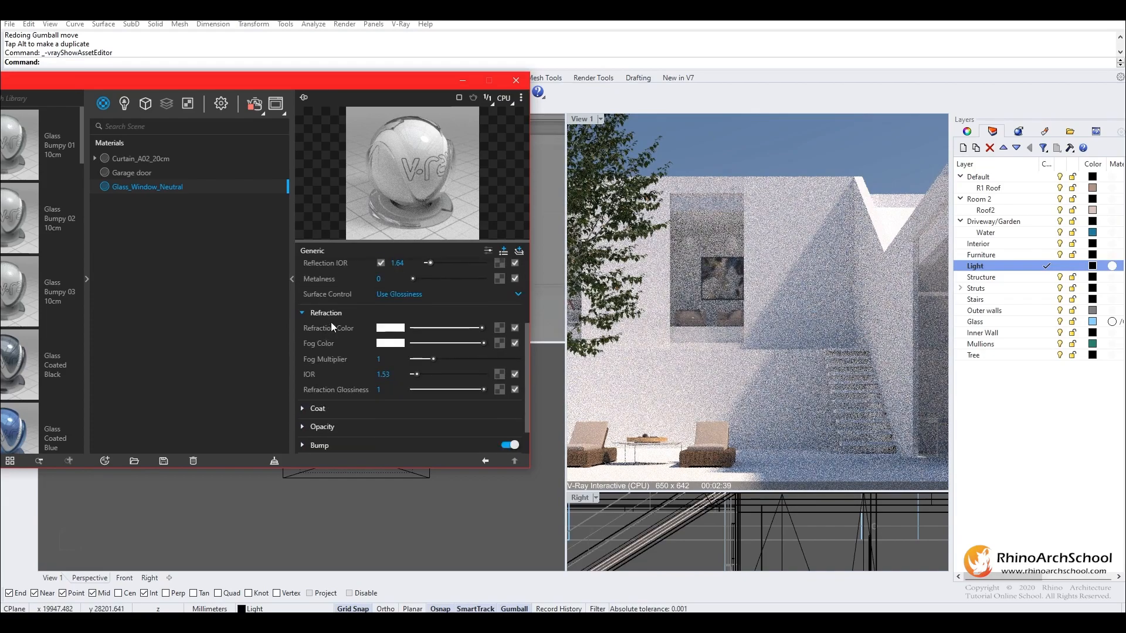
{"action": "left_click", "coordinate": [301, 373]}
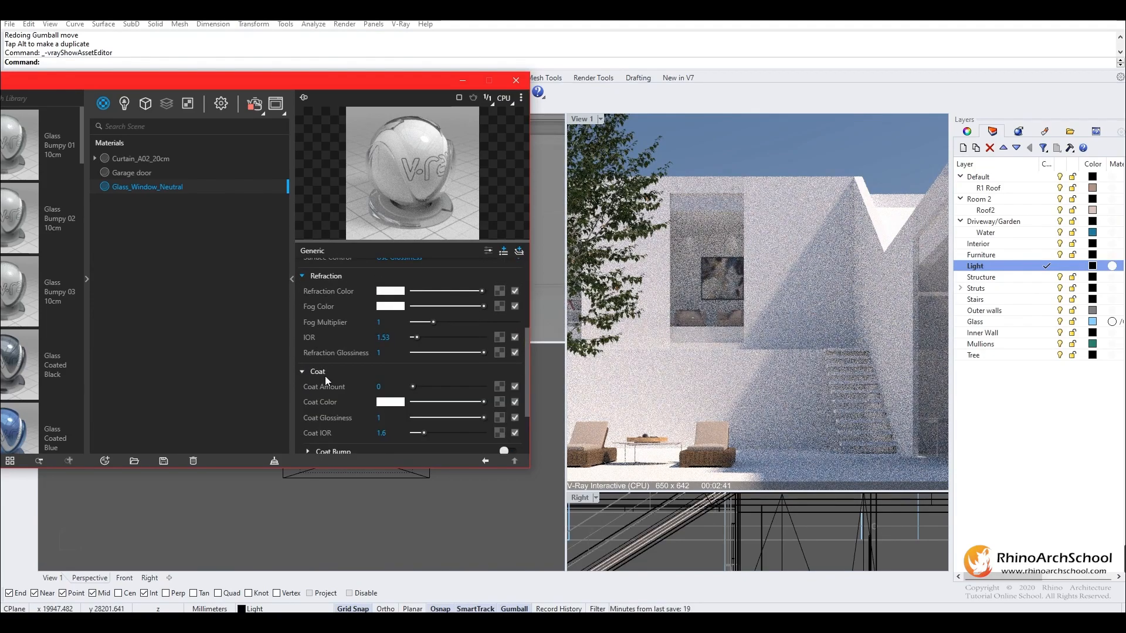
{"action": "left_click", "coordinate": [392, 403]}
{"action": "left_click", "coordinate": [333, 259]}
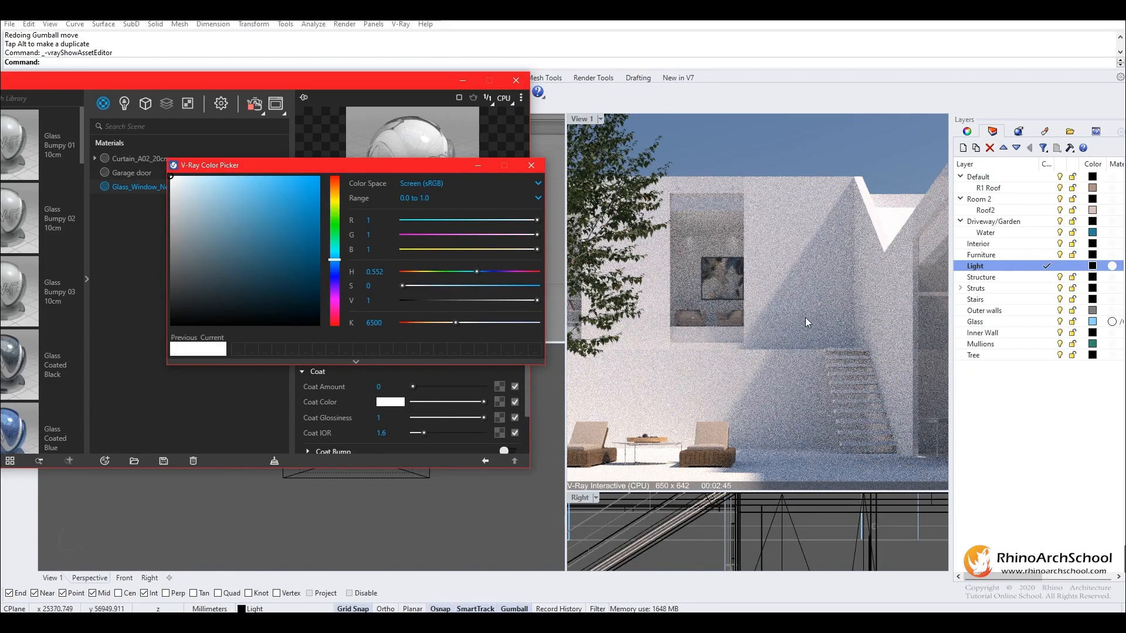
{"action": "left_click", "coordinate": [228, 202]}
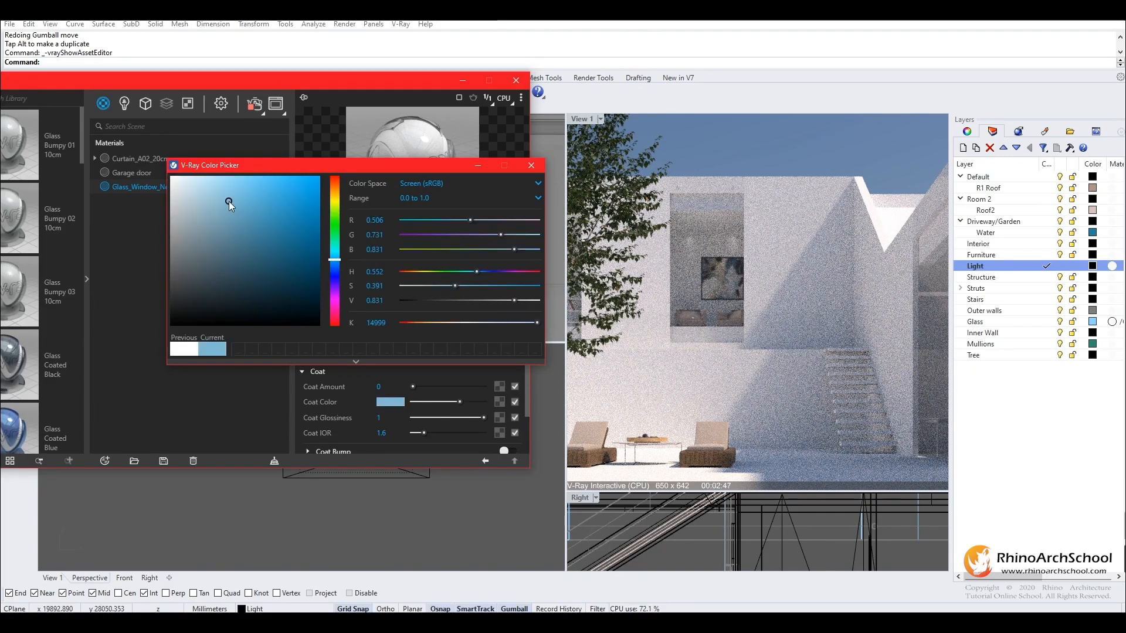
{"action": "left_click_drag", "start_coordinate": [229, 201], "coordinate": [321, 218]}
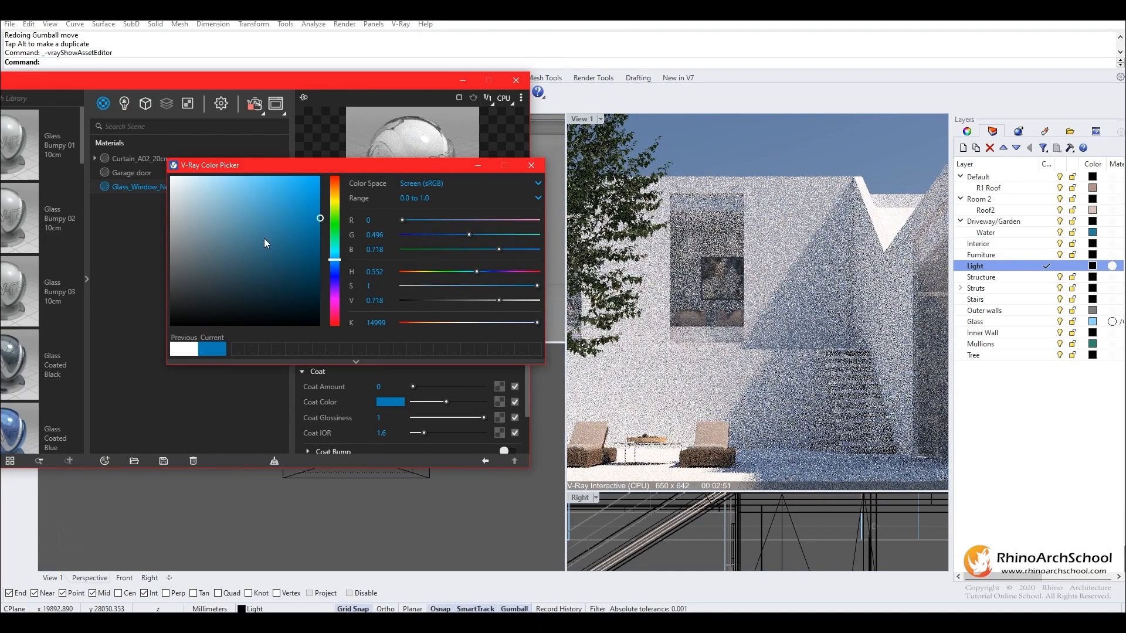
{"action": "mouse_move", "coordinate": [267, 243]}
{"action": "left_mouse_down"}
{"action": "mouse_move", "coordinate": [329, 309]}
{"action": "mouse_move", "coordinate": [343, 342]}
{"action": "left_mouse_up"}
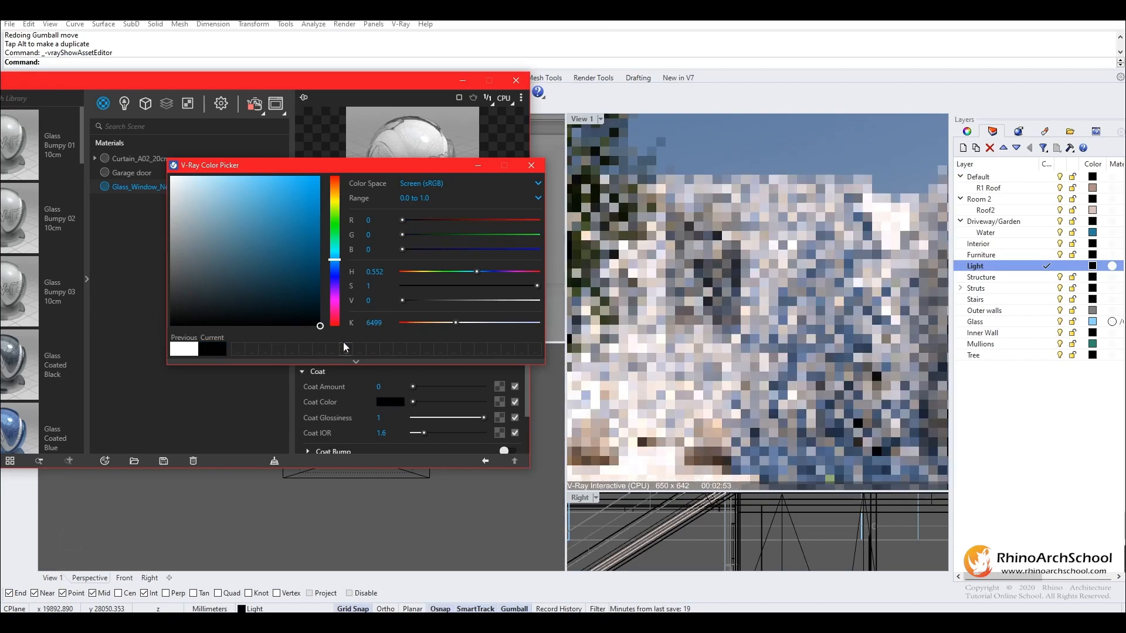
{"action": "left_click_drag", "start_coordinate": [291, 301], "coordinate": [343, 208]}
{"action": "left_click", "coordinate": [533, 166]}
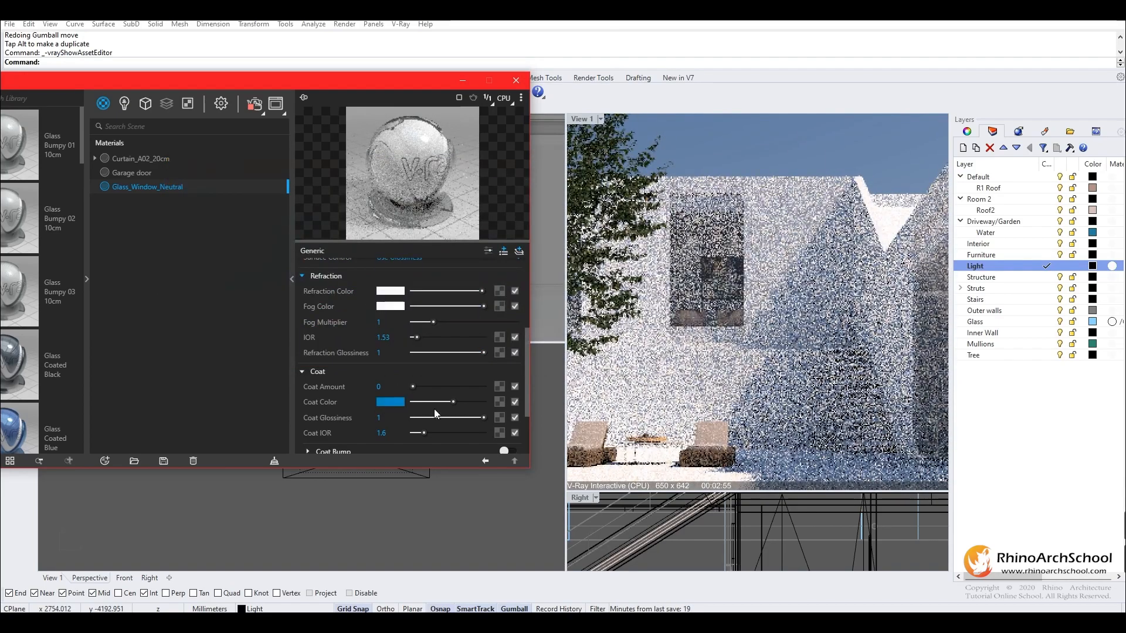
{"action": "left_click", "coordinate": [429, 386]}
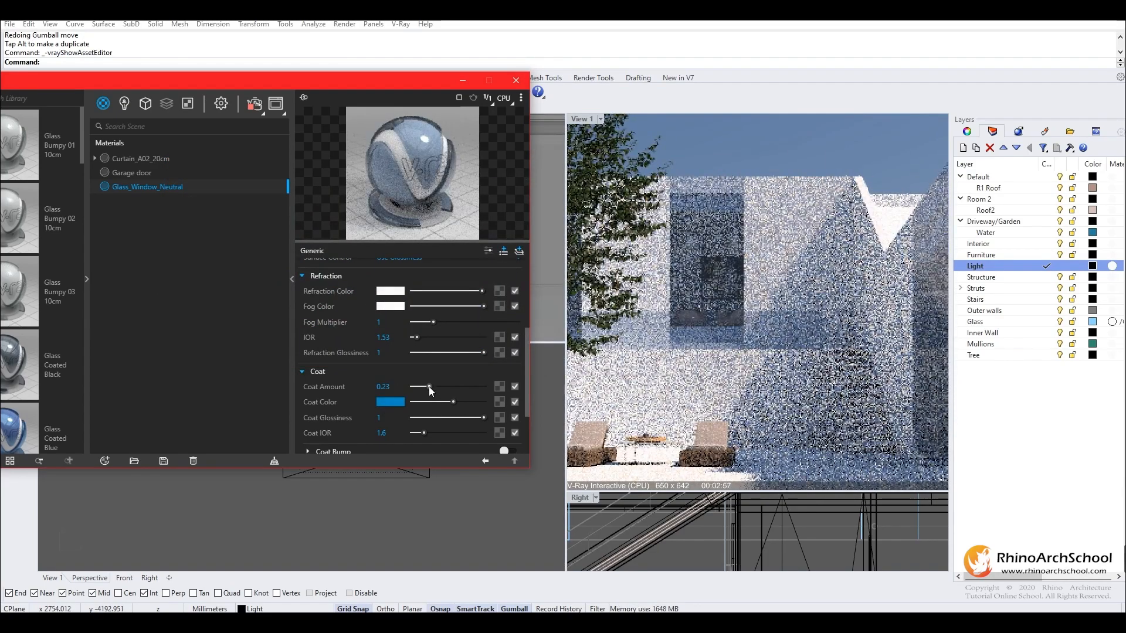
- Lighten the glass material's Coat Color to pale blue and reduce the Coat Amount, trying 0.05 and settling on 0.11
{"action": "left_click", "coordinate": [401, 403]}
{"action": "left_click_drag", "start_coordinate": [291, 212], "coordinate": [211, 163]}
{"action": "left_click", "coordinate": [416, 365]}
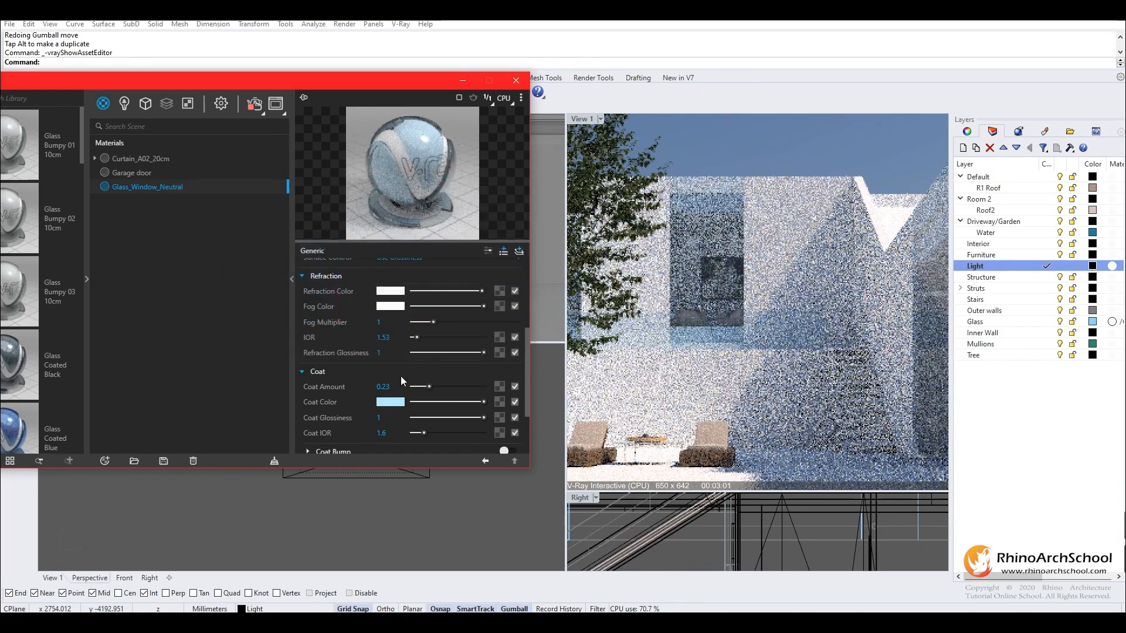
{"action": "left_click", "coordinate": [417, 386]}
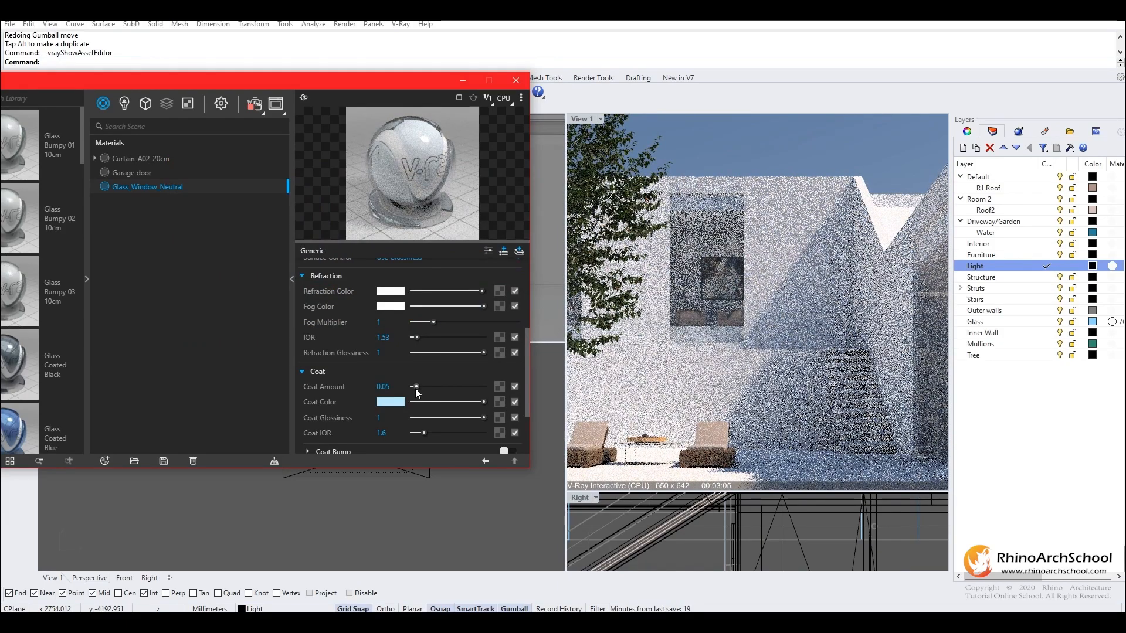
{"action": "left_click_drag", "start_coordinate": [414, 387], "coordinate": [420, 387]}
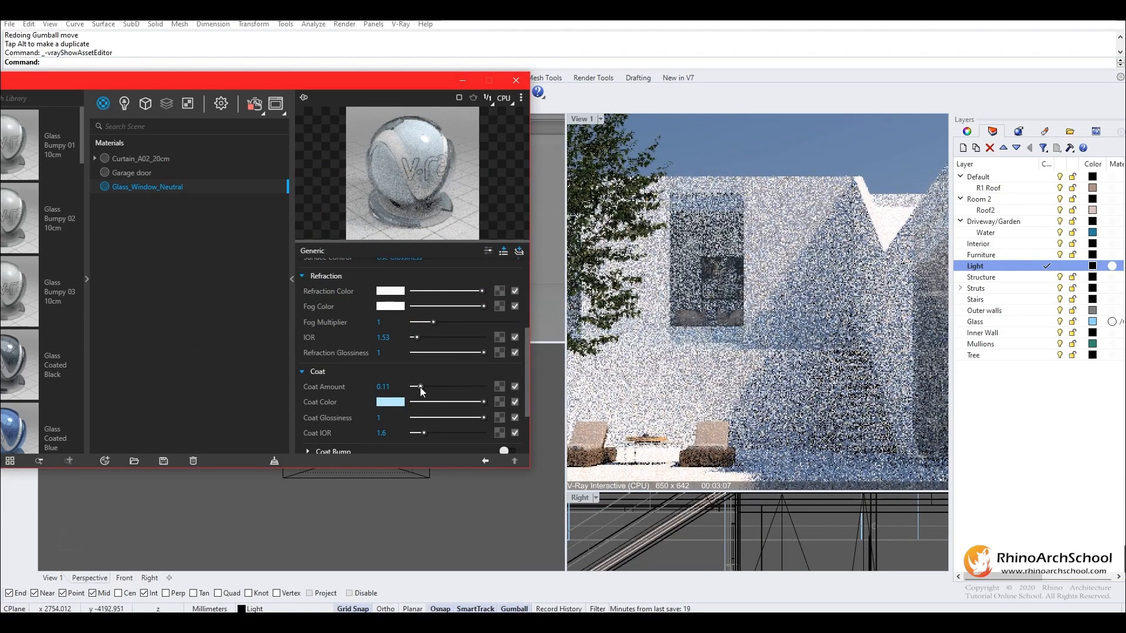